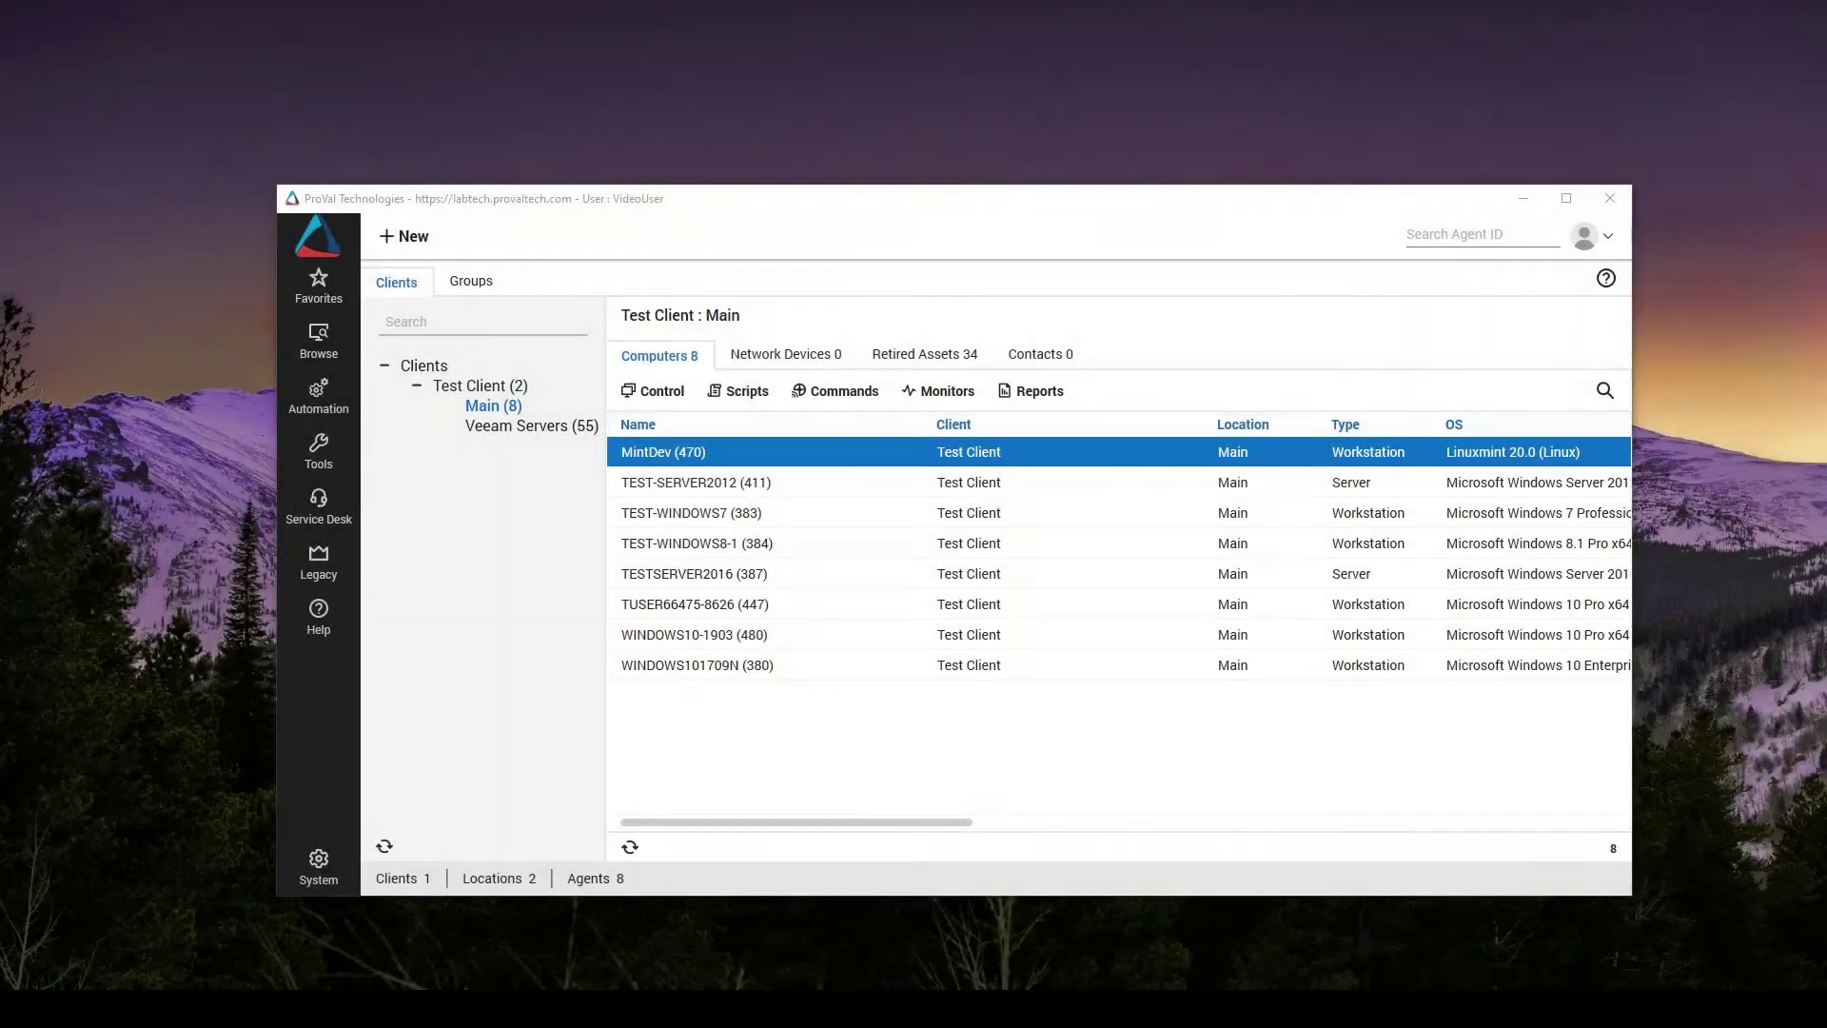
Open the System menu from the left sidebar
click(303, 857)
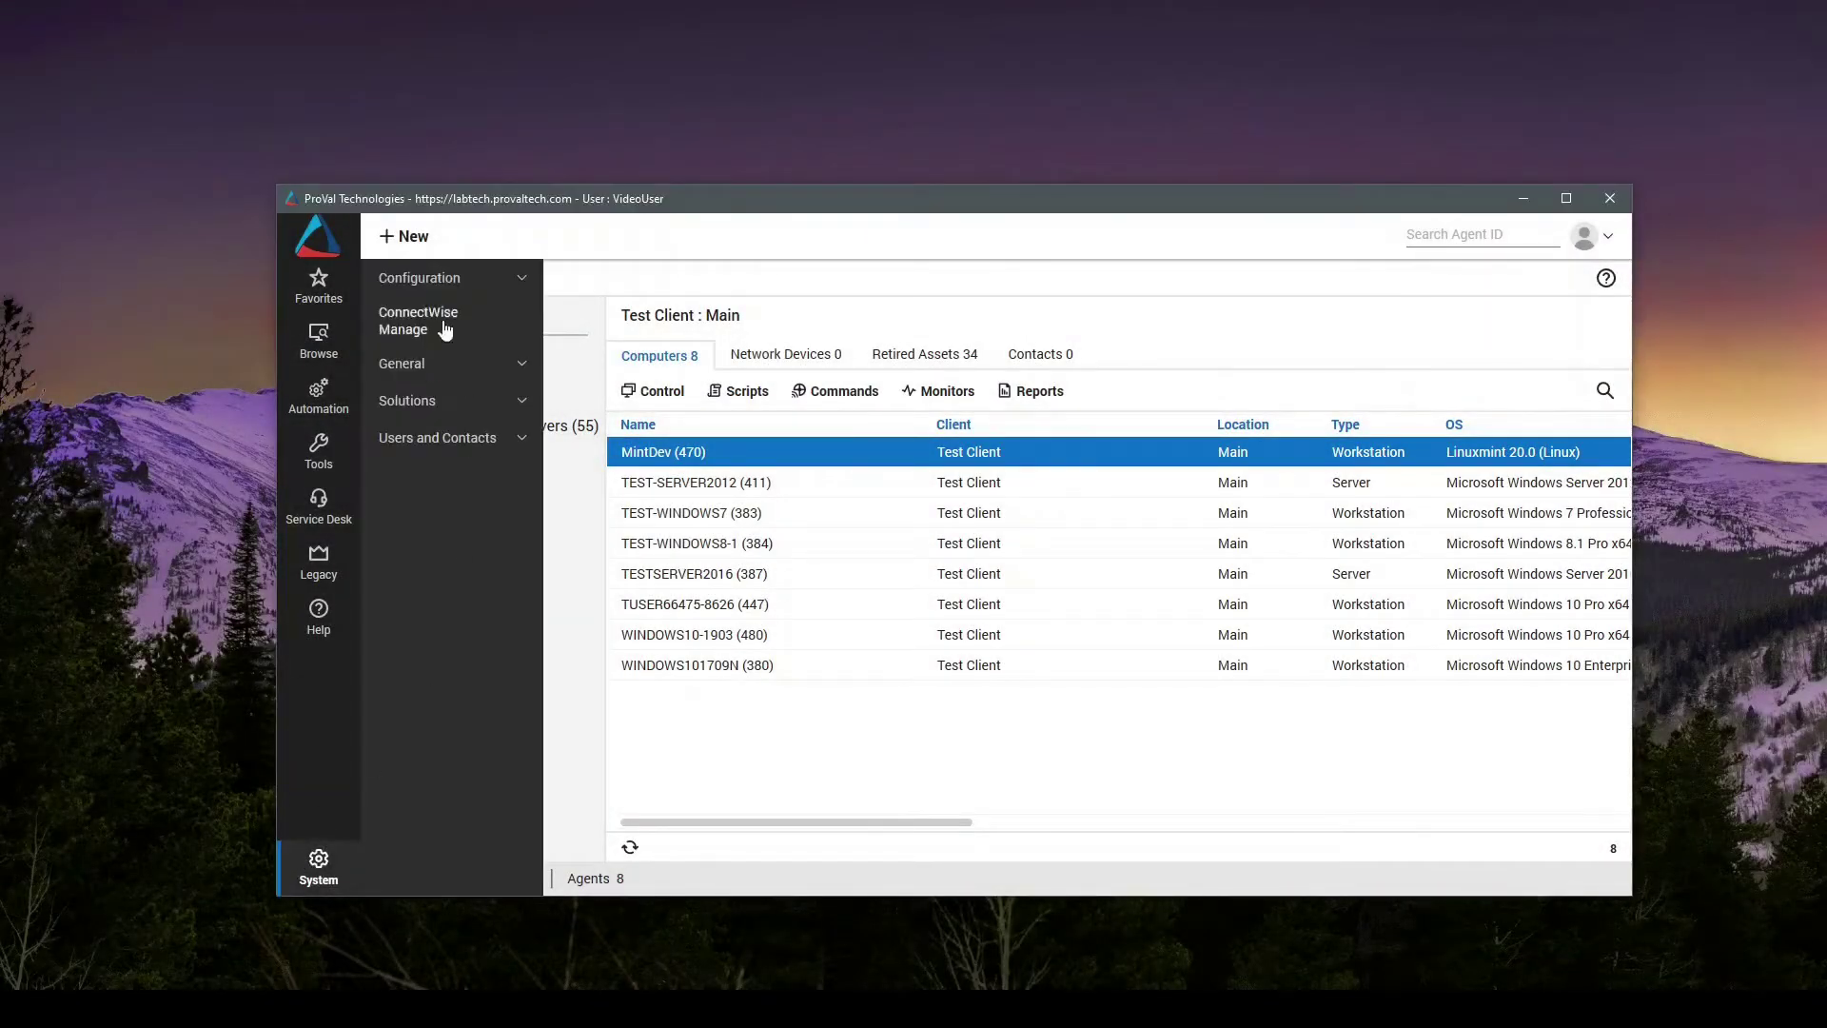
Open the System Dashboard's Management > Alert Templates list via Configuration > Dashboard
click(419, 278)
click(455, 306)
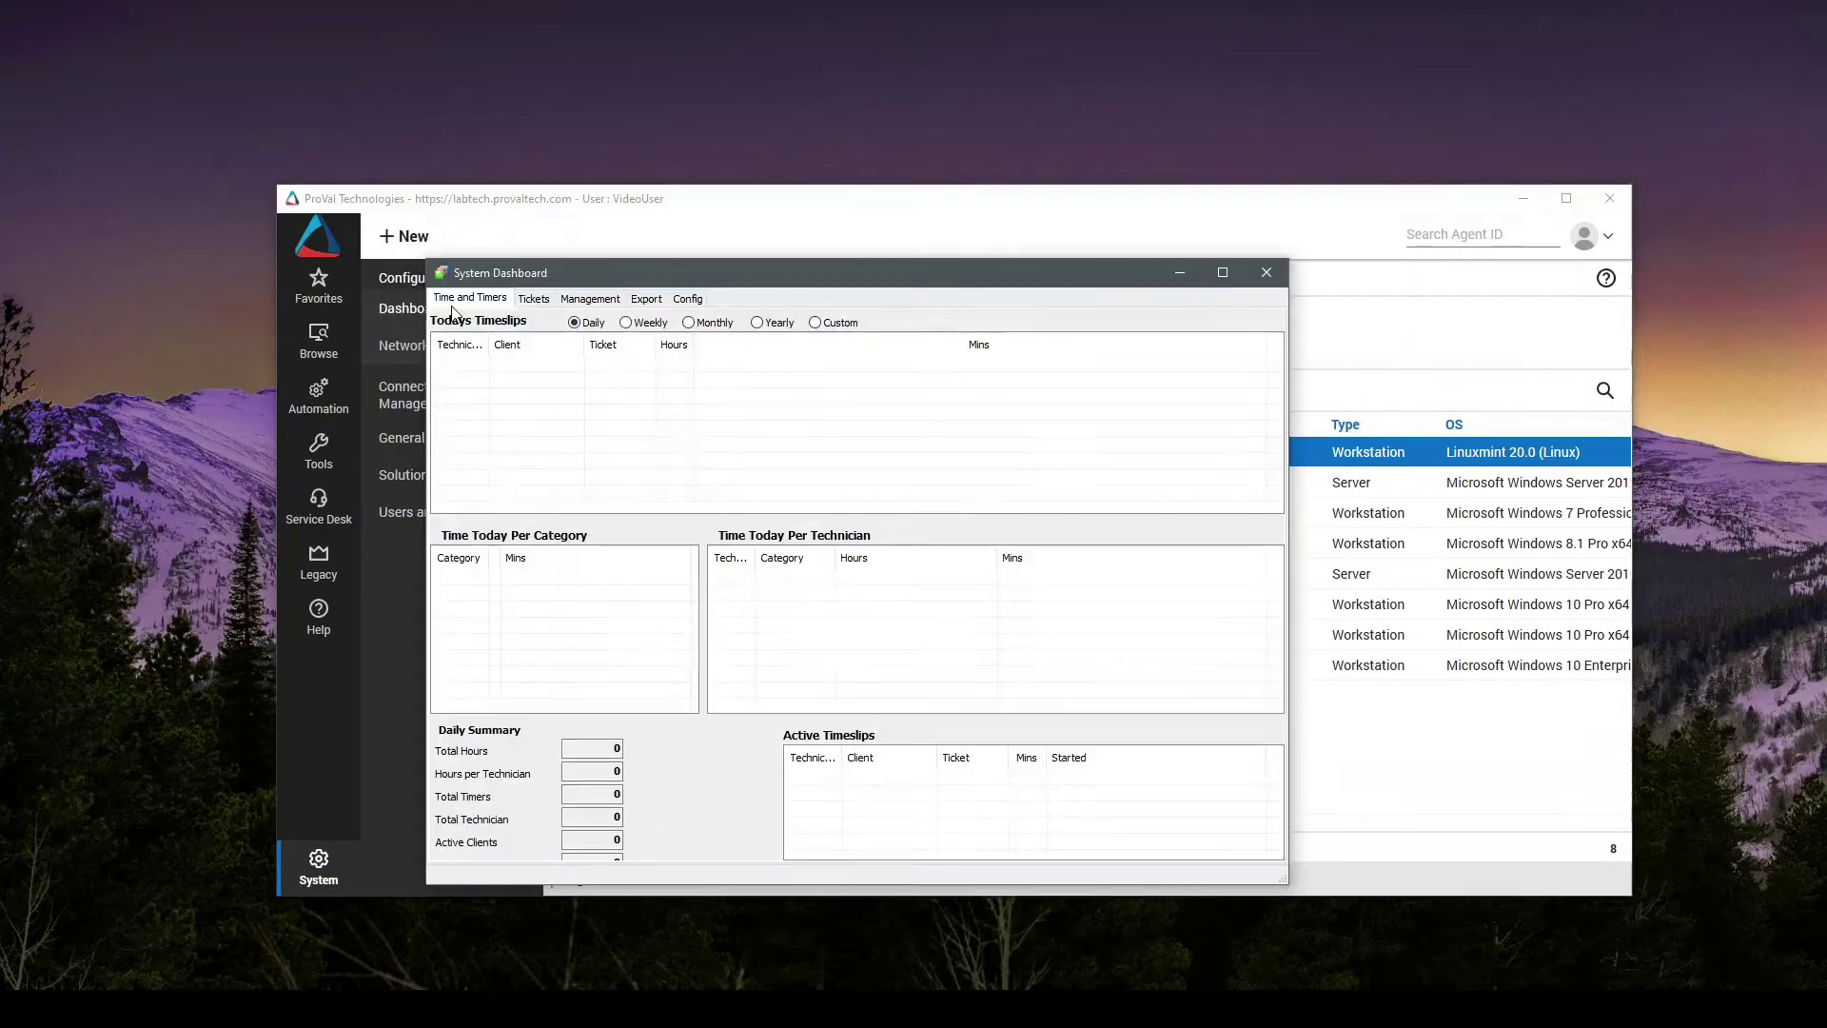
click(590, 297)
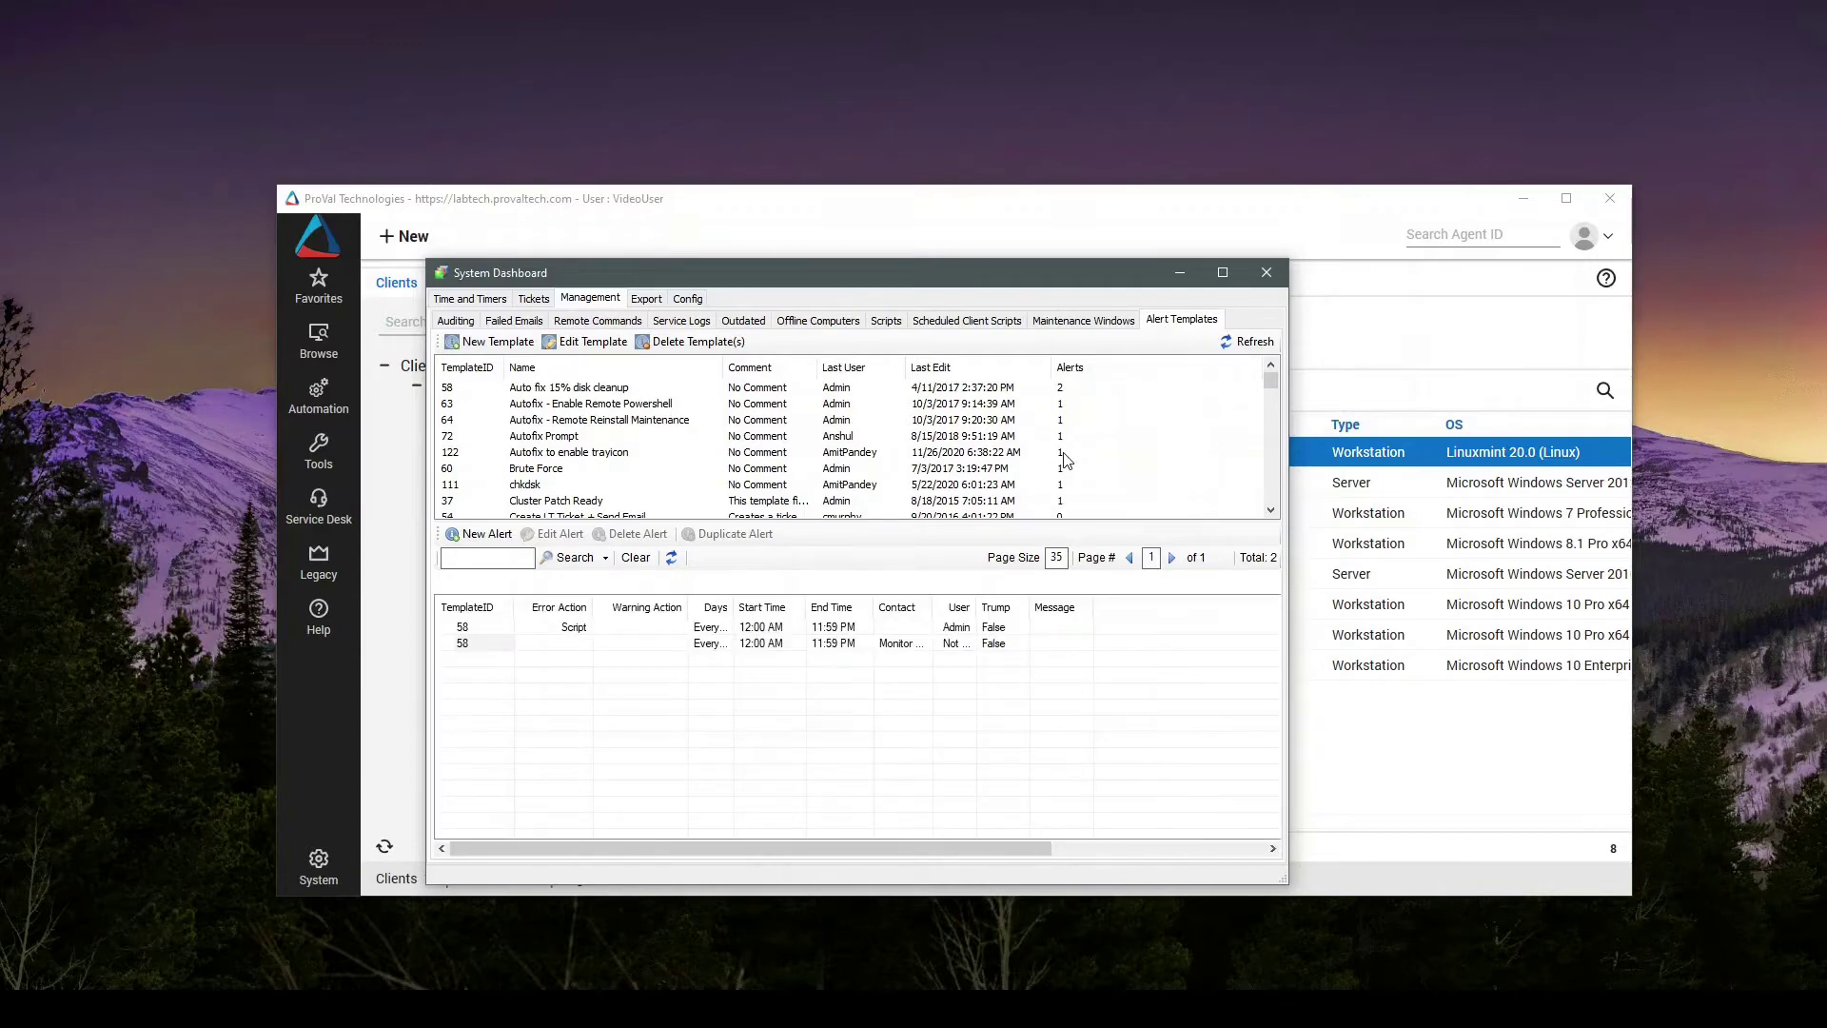
scroll(1066, 461, down, 1)
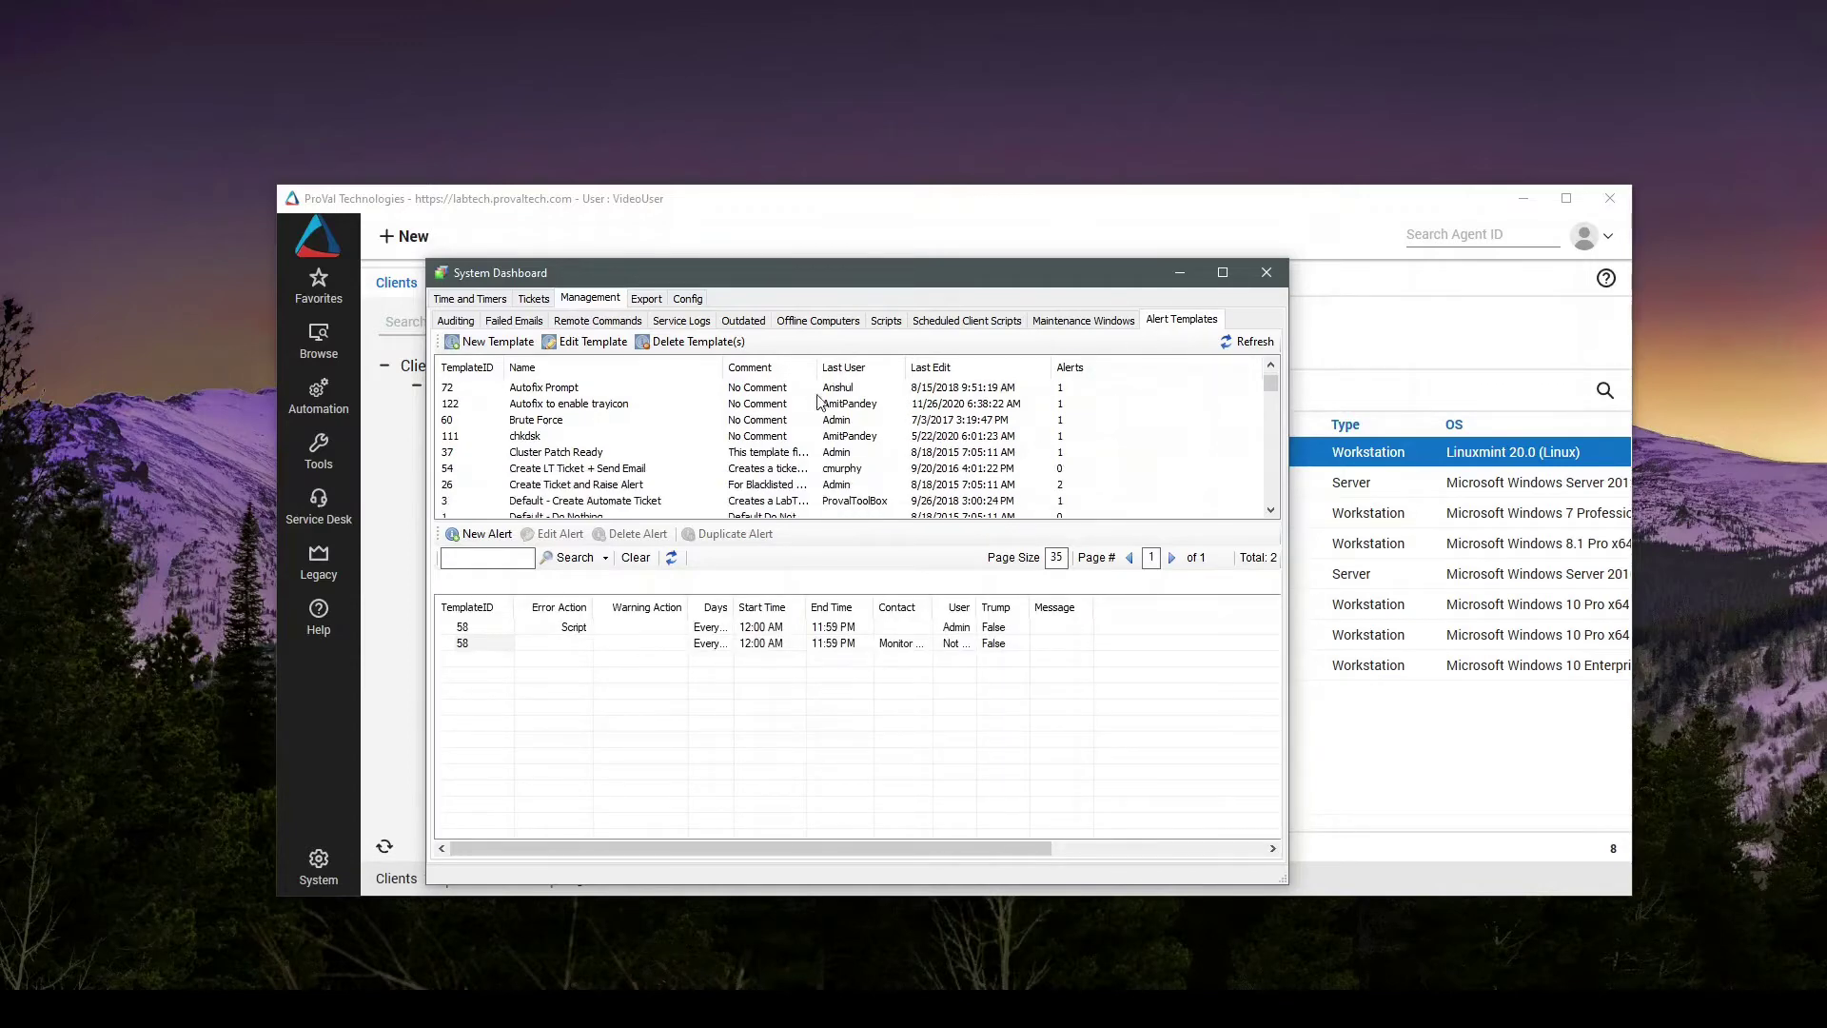
scroll(642, 495, down, 1)
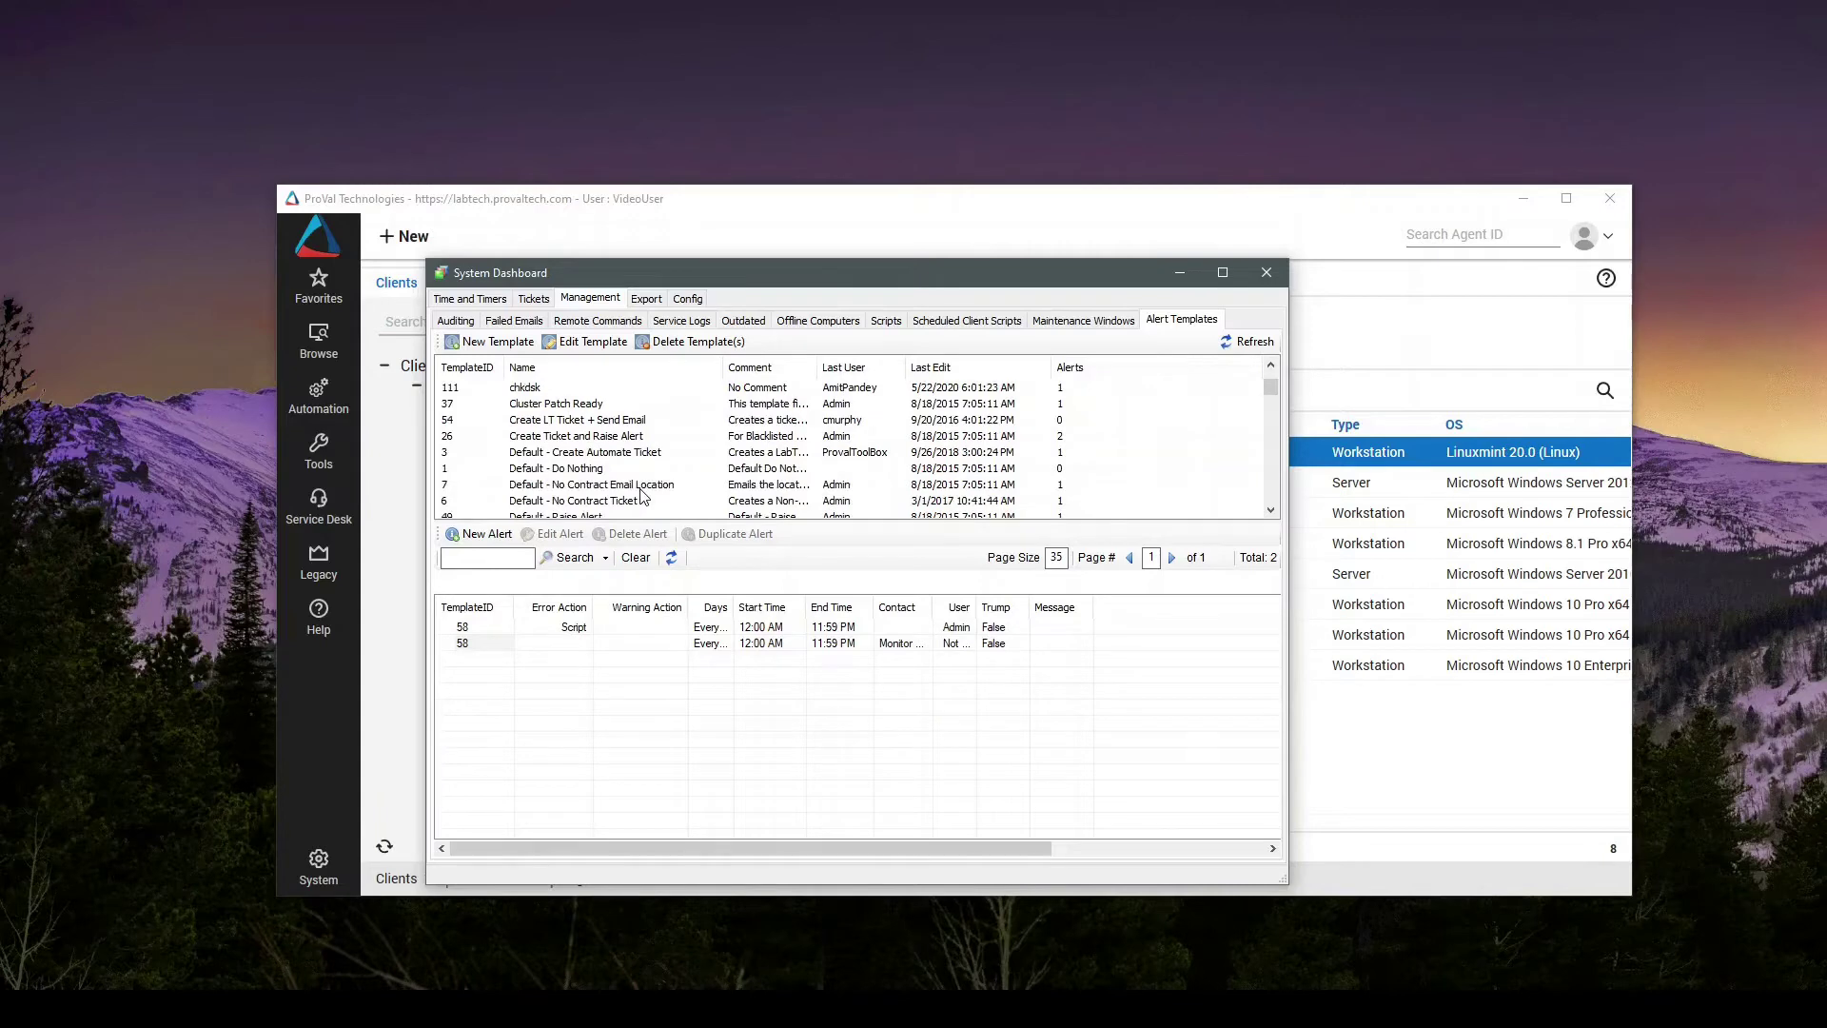
Review the Default - Do Nothing and Default - Create Automate Ticket alerts, then start a new template
click(569, 471)
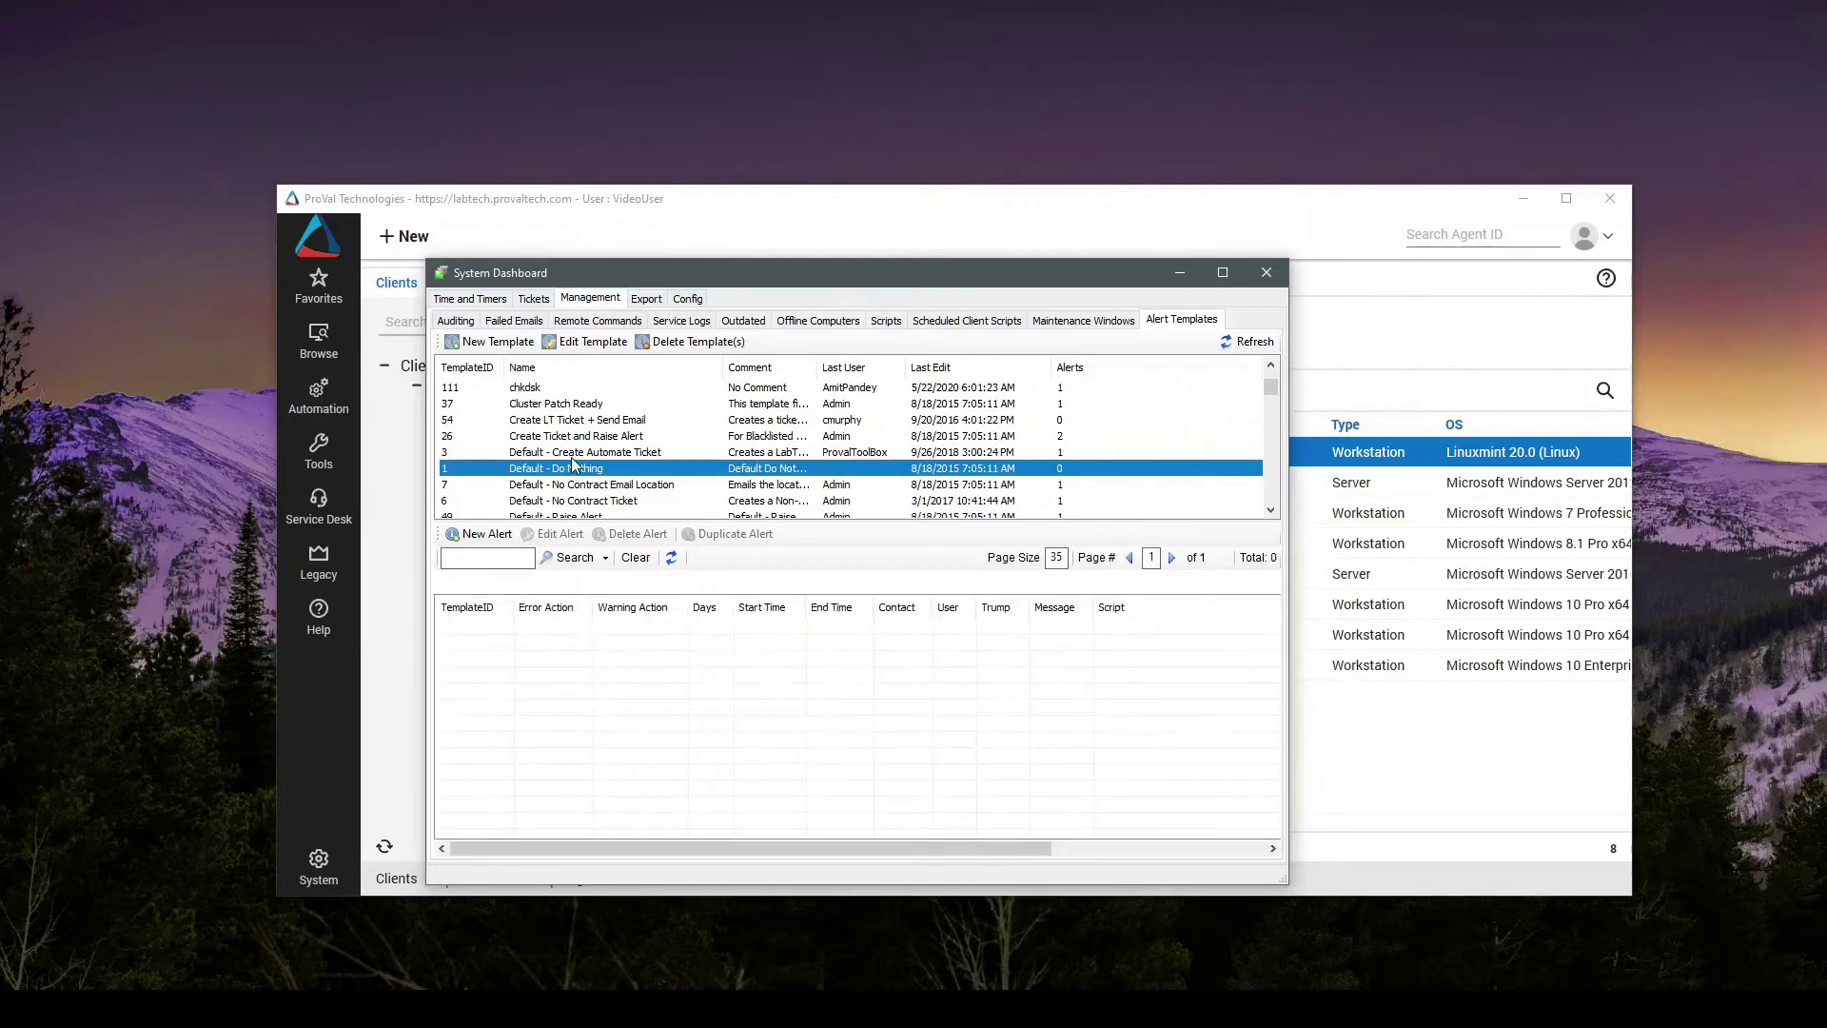
click(572, 458)
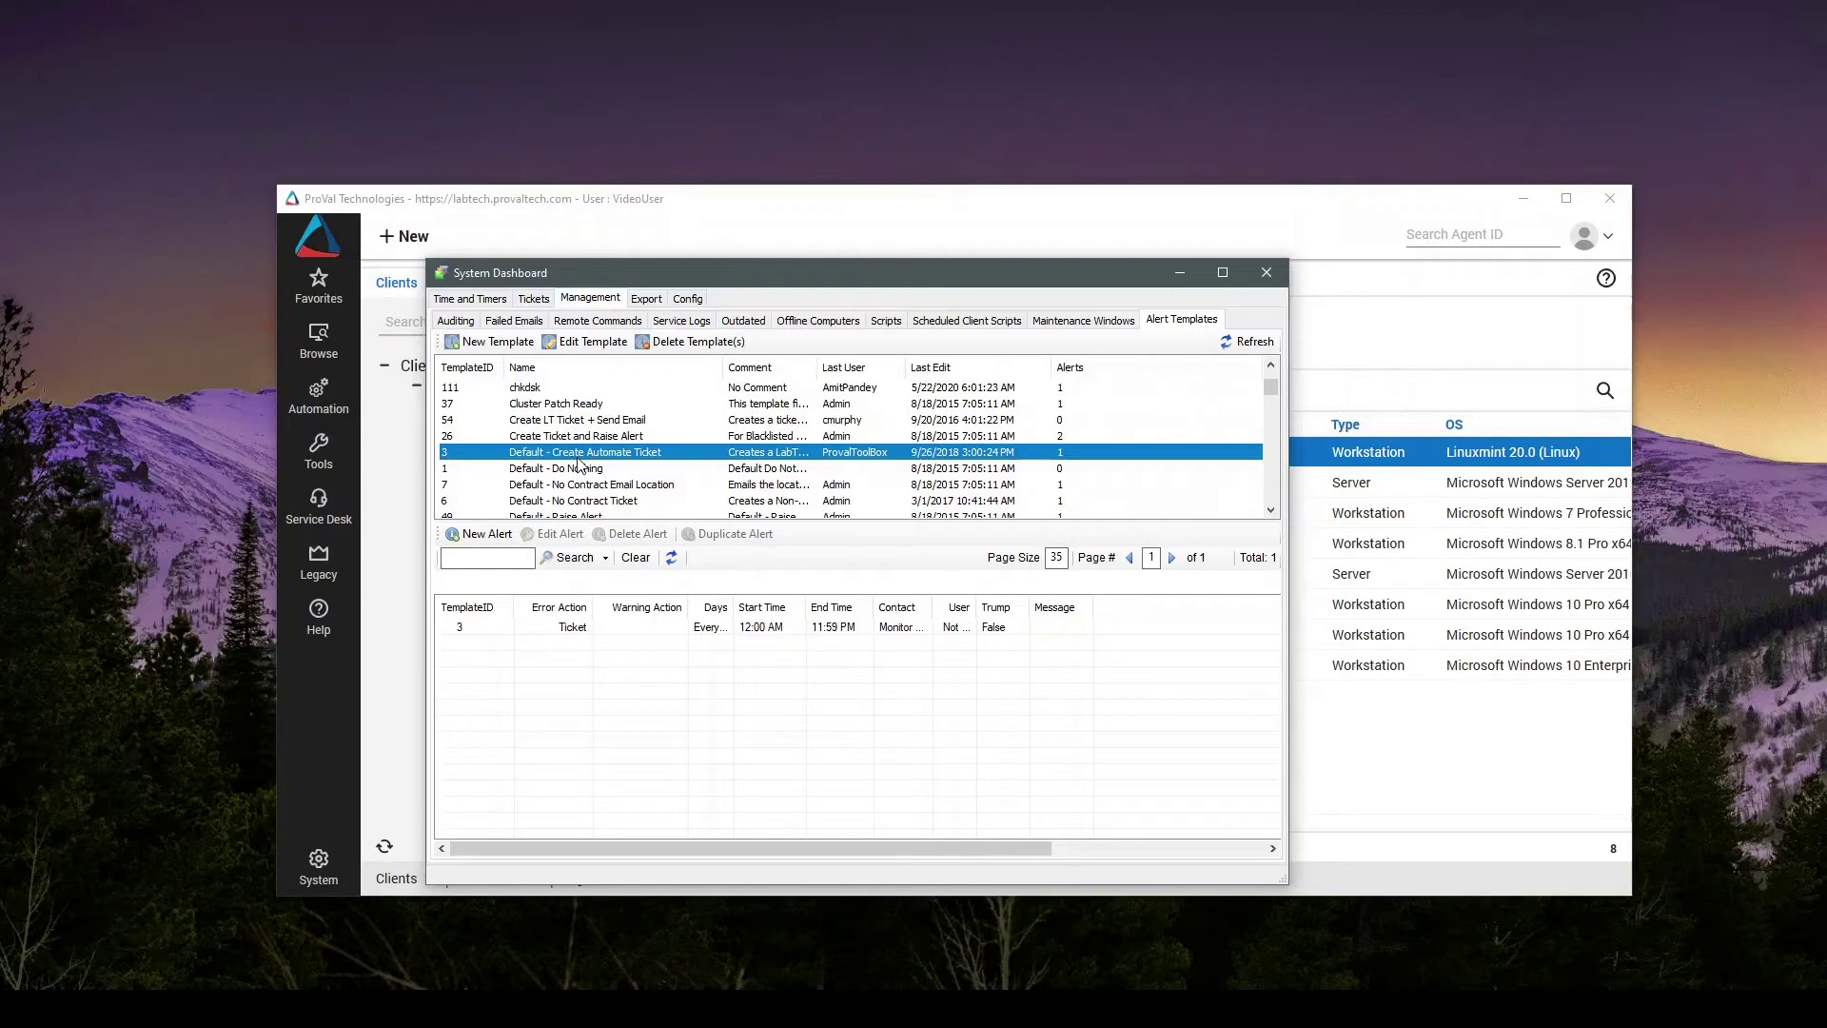
click(576, 629)
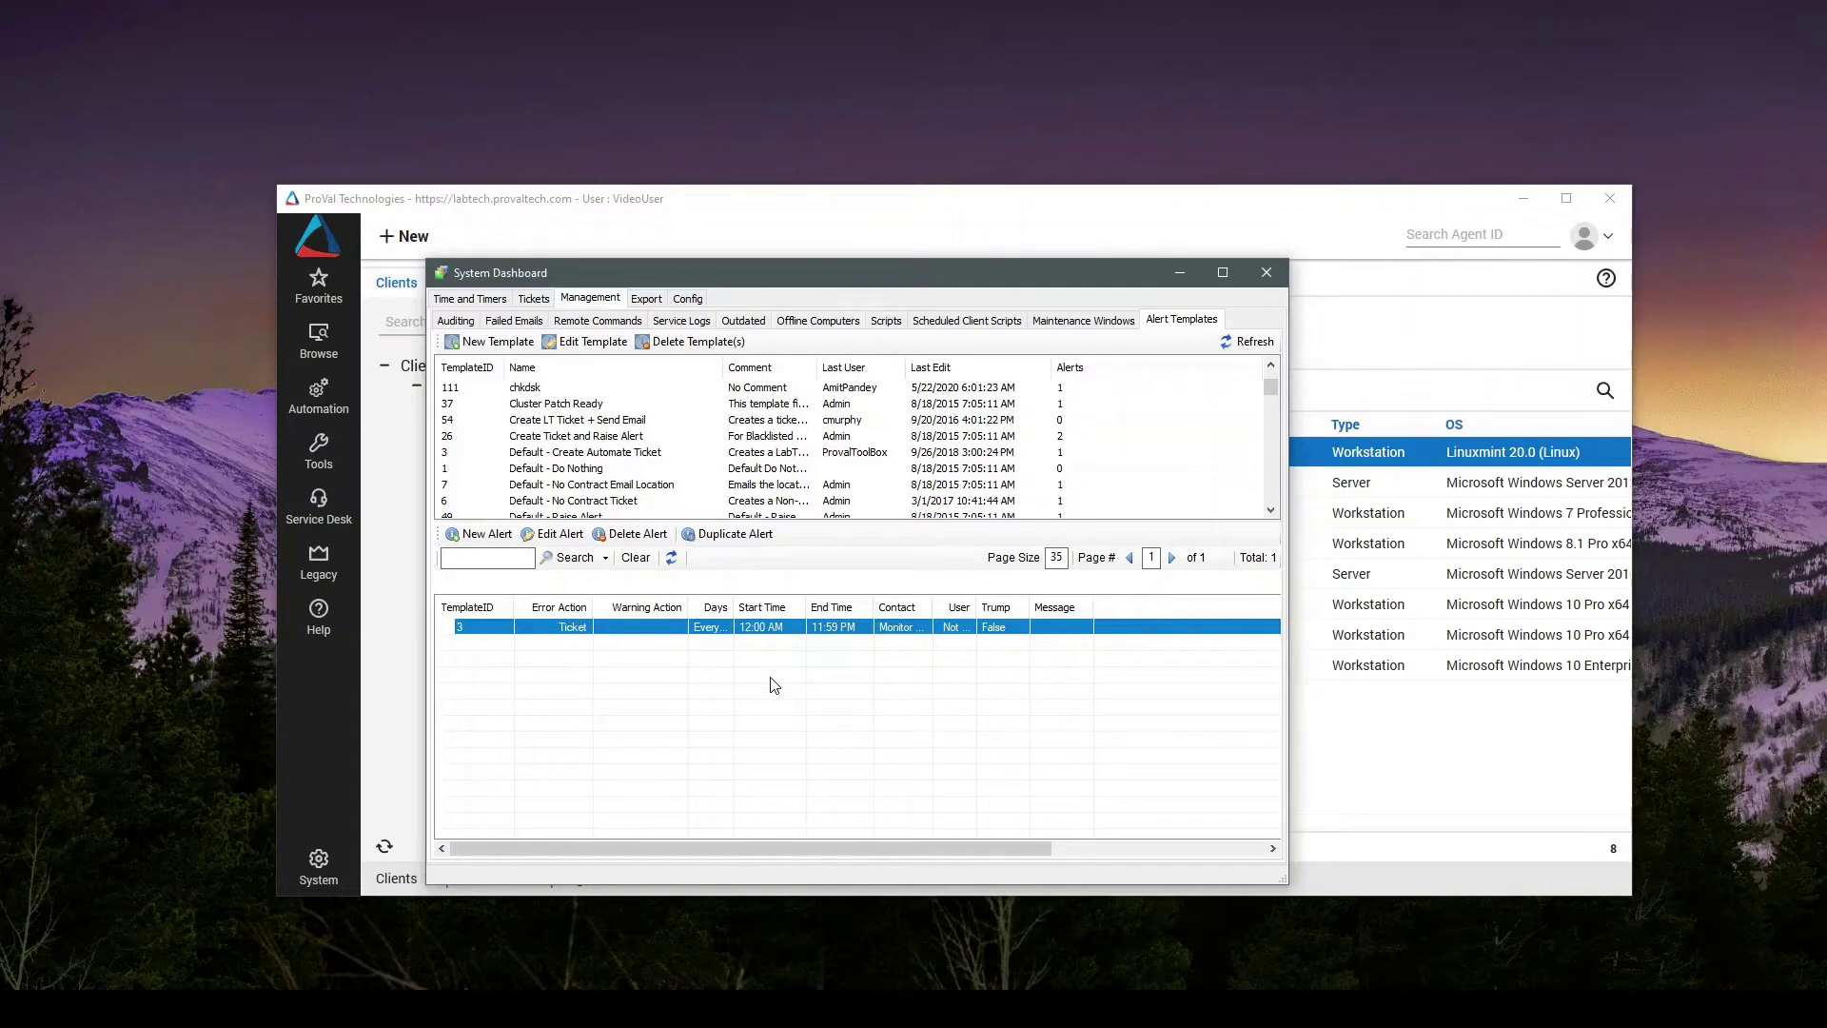
click(494, 344)
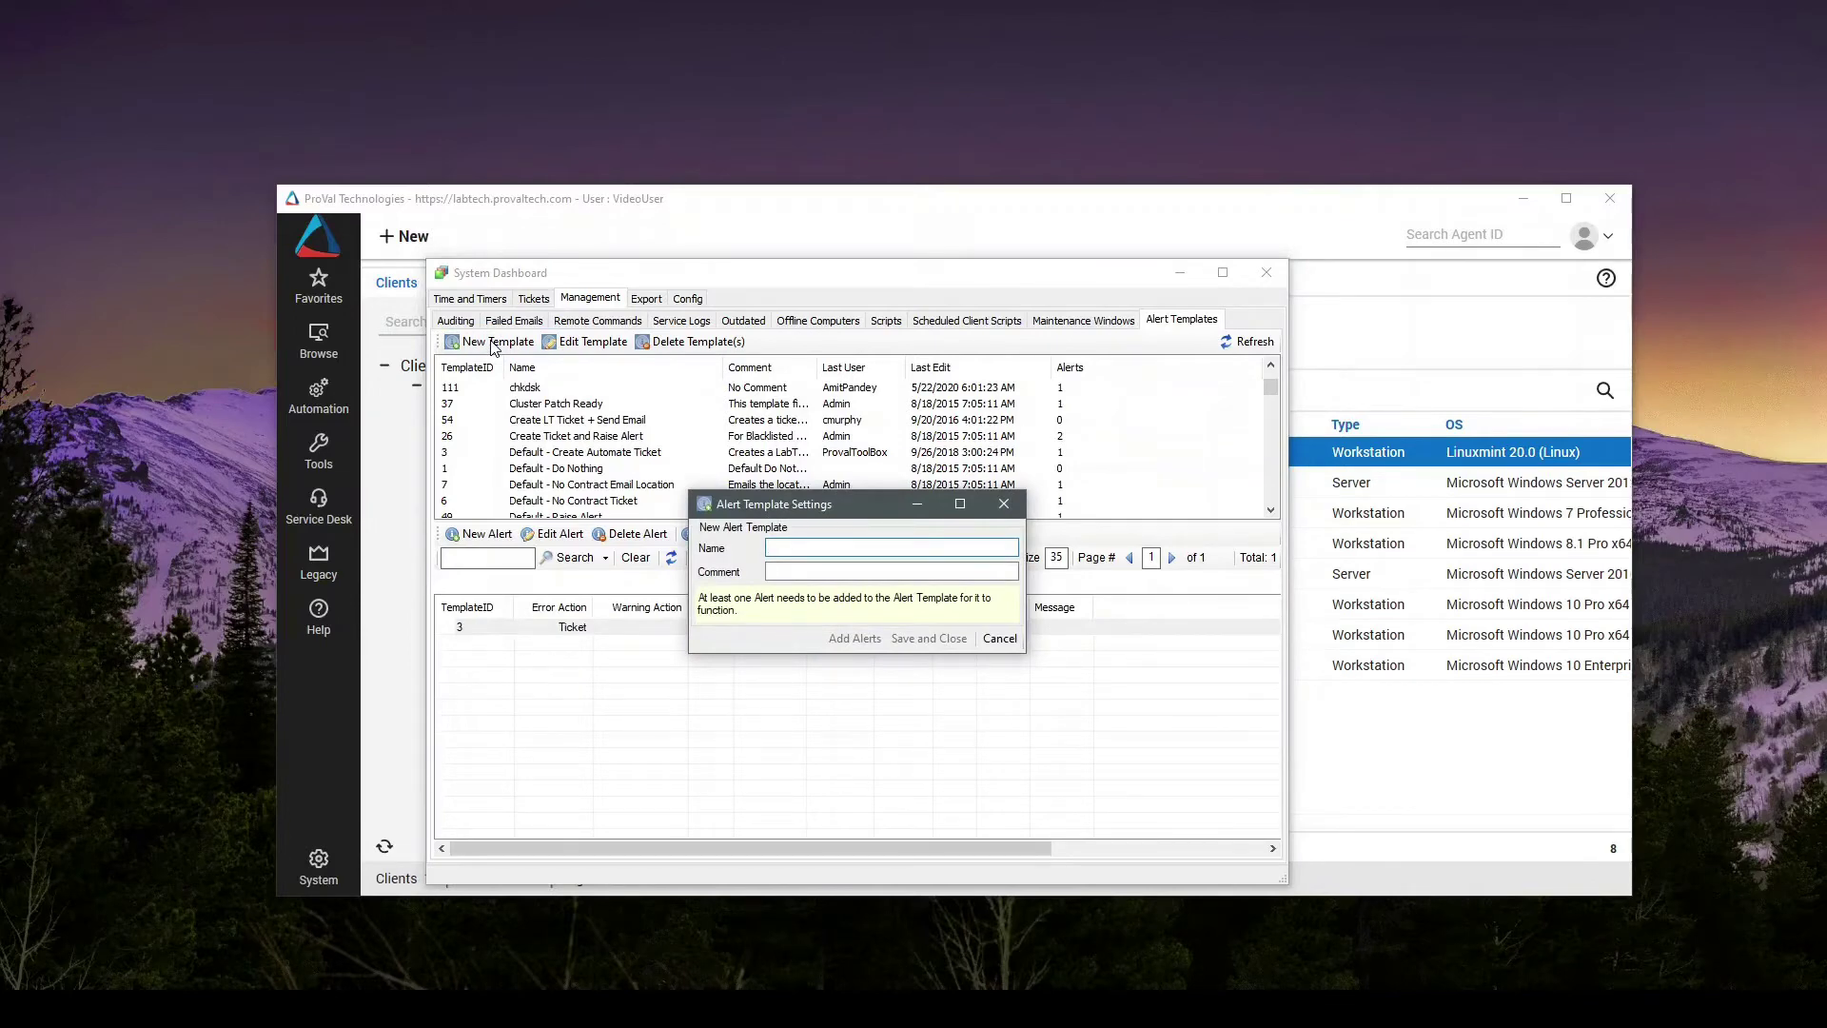
Name the template '~Autofix Action Defrag Machine' with a comment that it queues the defrag script
text(~Aut)
text(ofix Action Defrag )
text(Man)
text(chine)
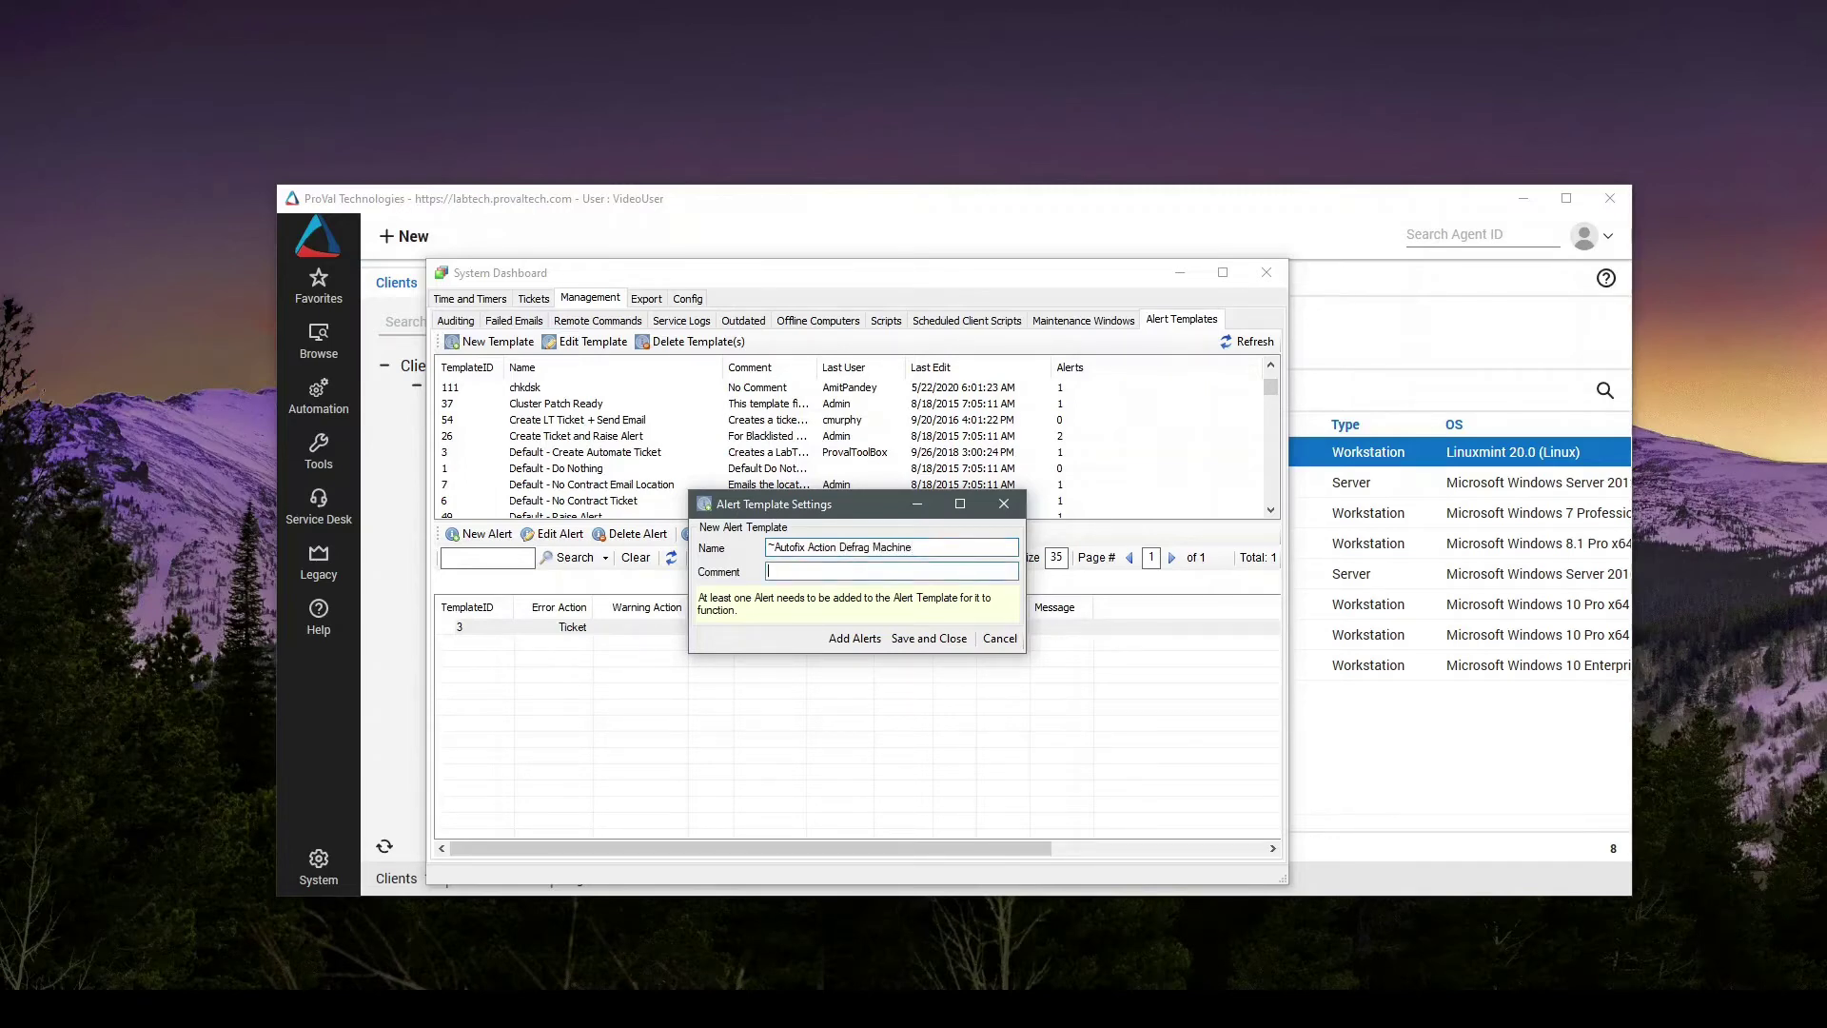
text(This queues the defrag script)
click(864, 643)
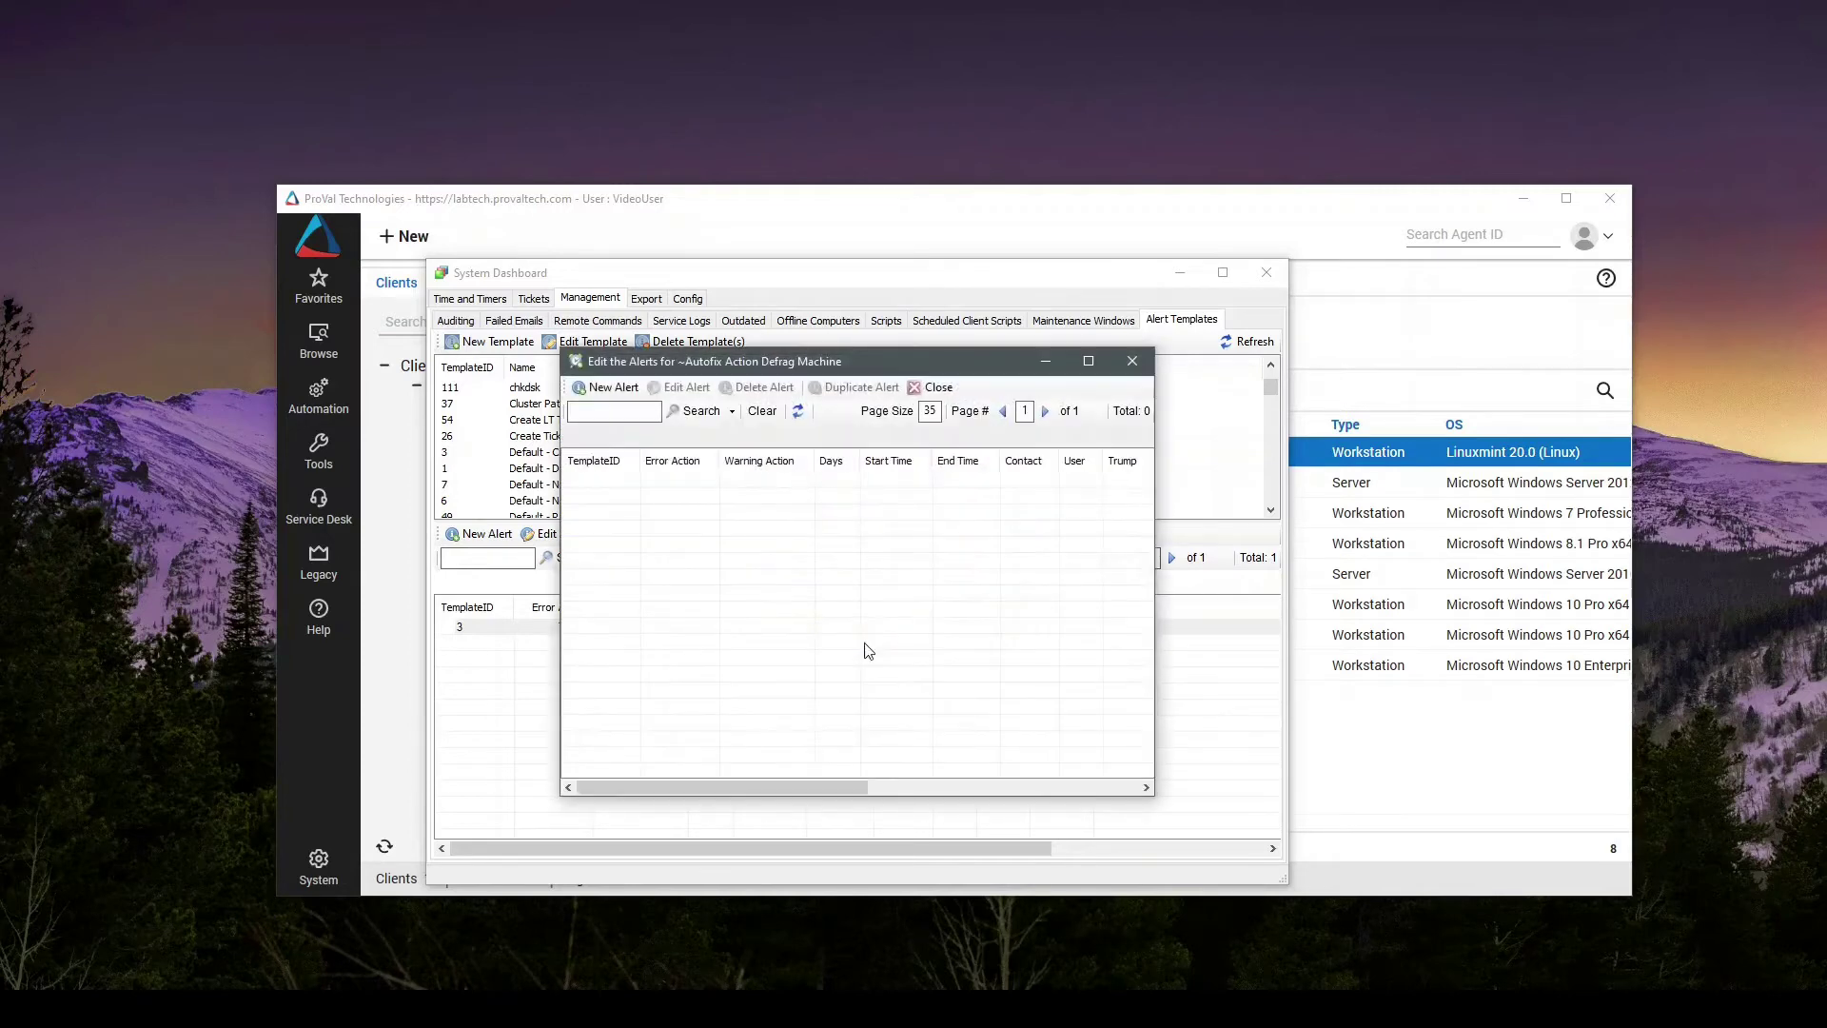
Add a new alert that runs the Autofix Actions\Monitor Defragment Drive script on Error
right_click(676, 524)
click(732, 529)
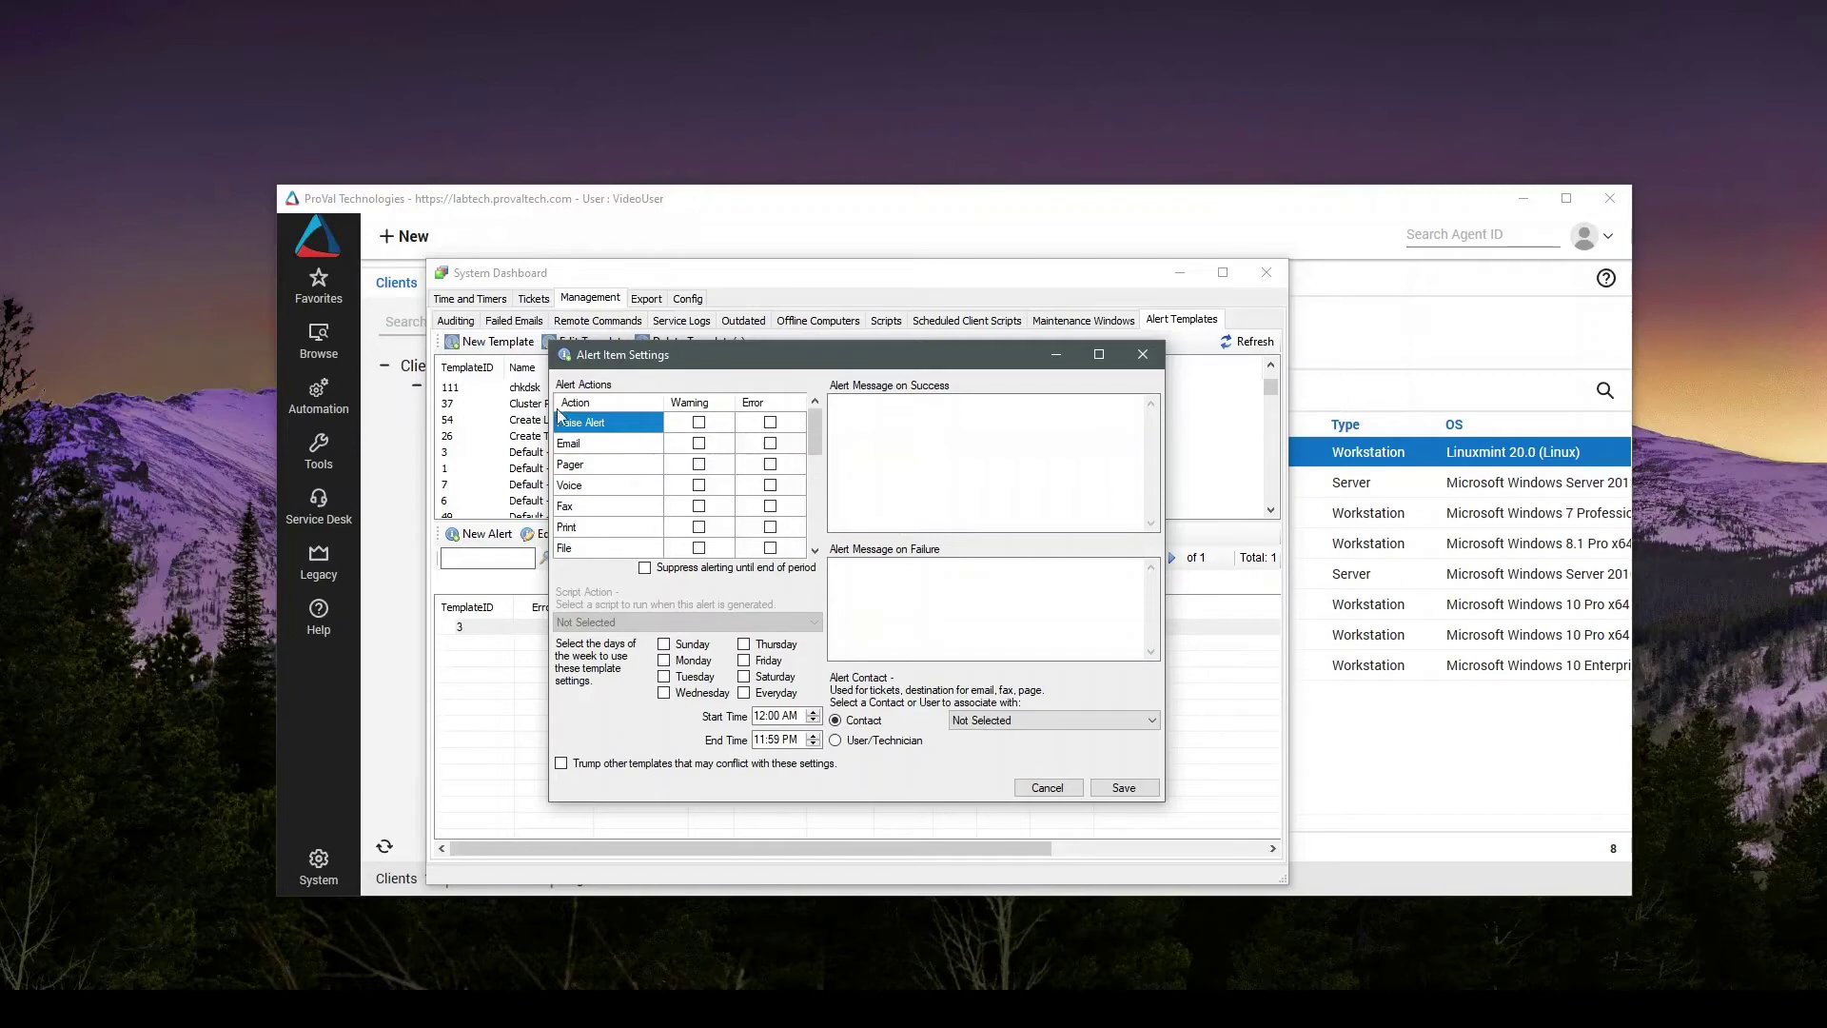
scroll(637, 493, down, 2)
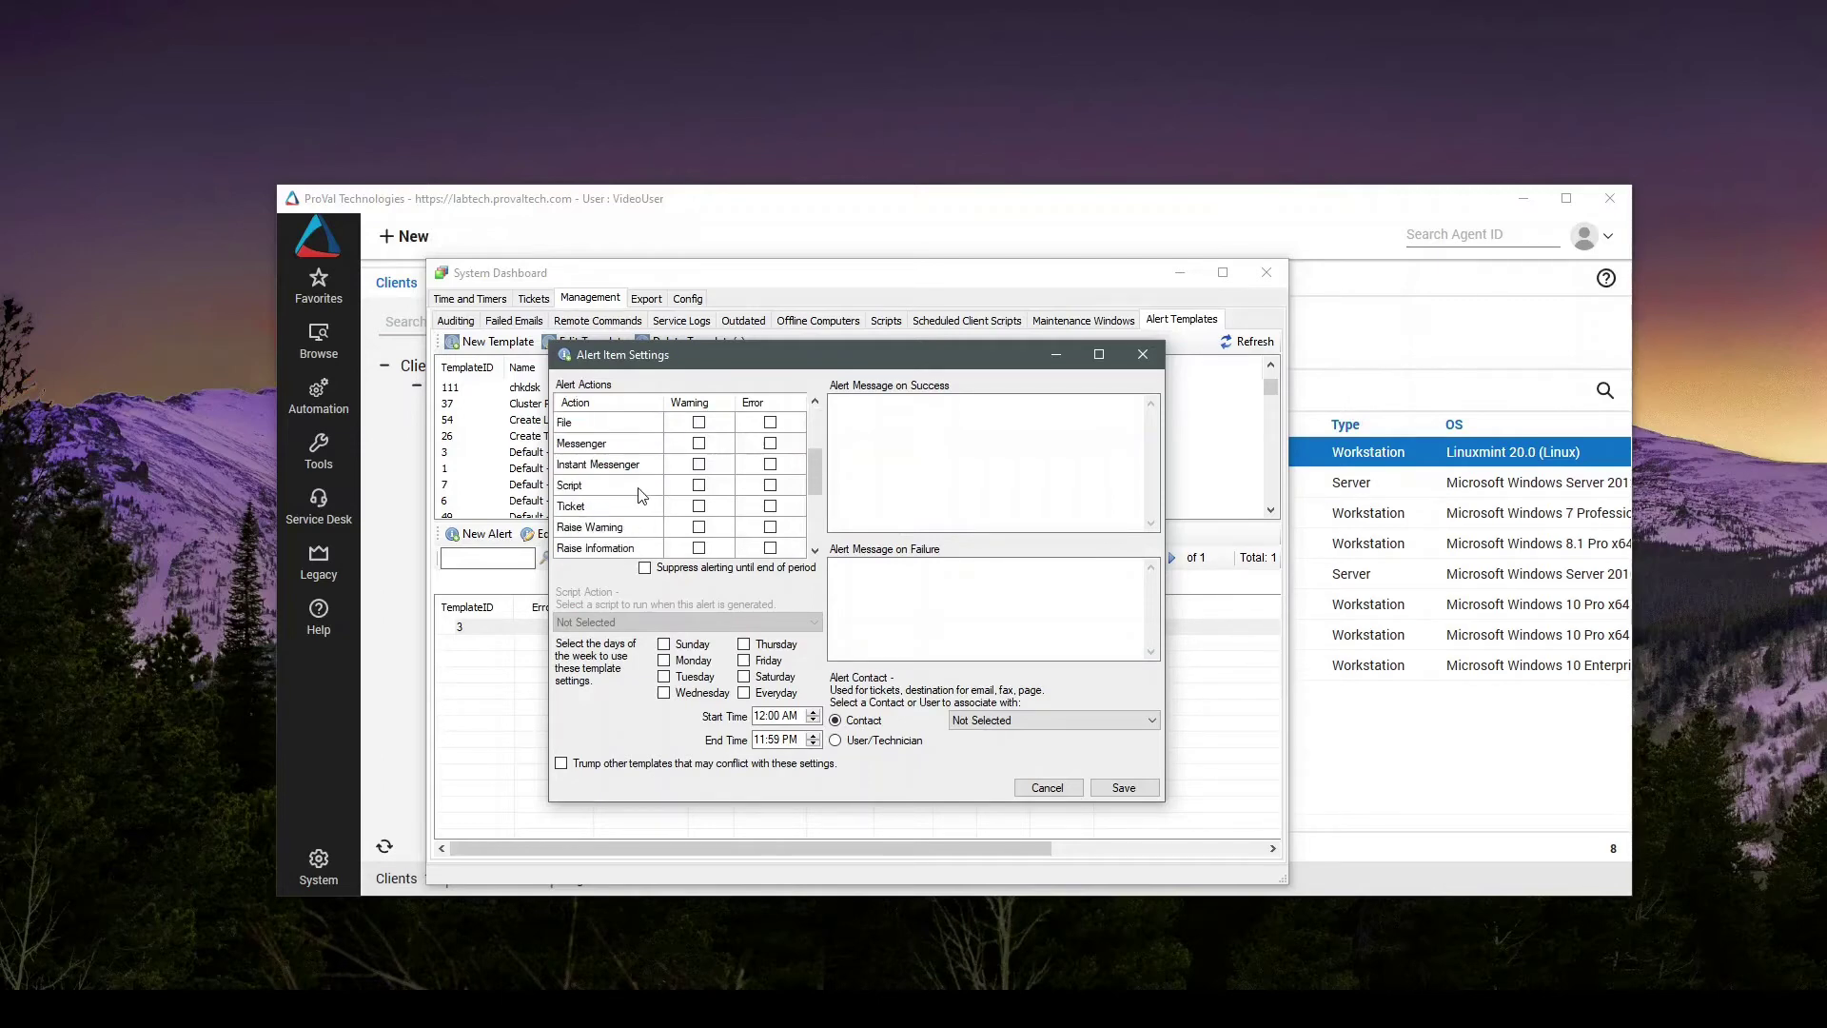
click(770, 485)
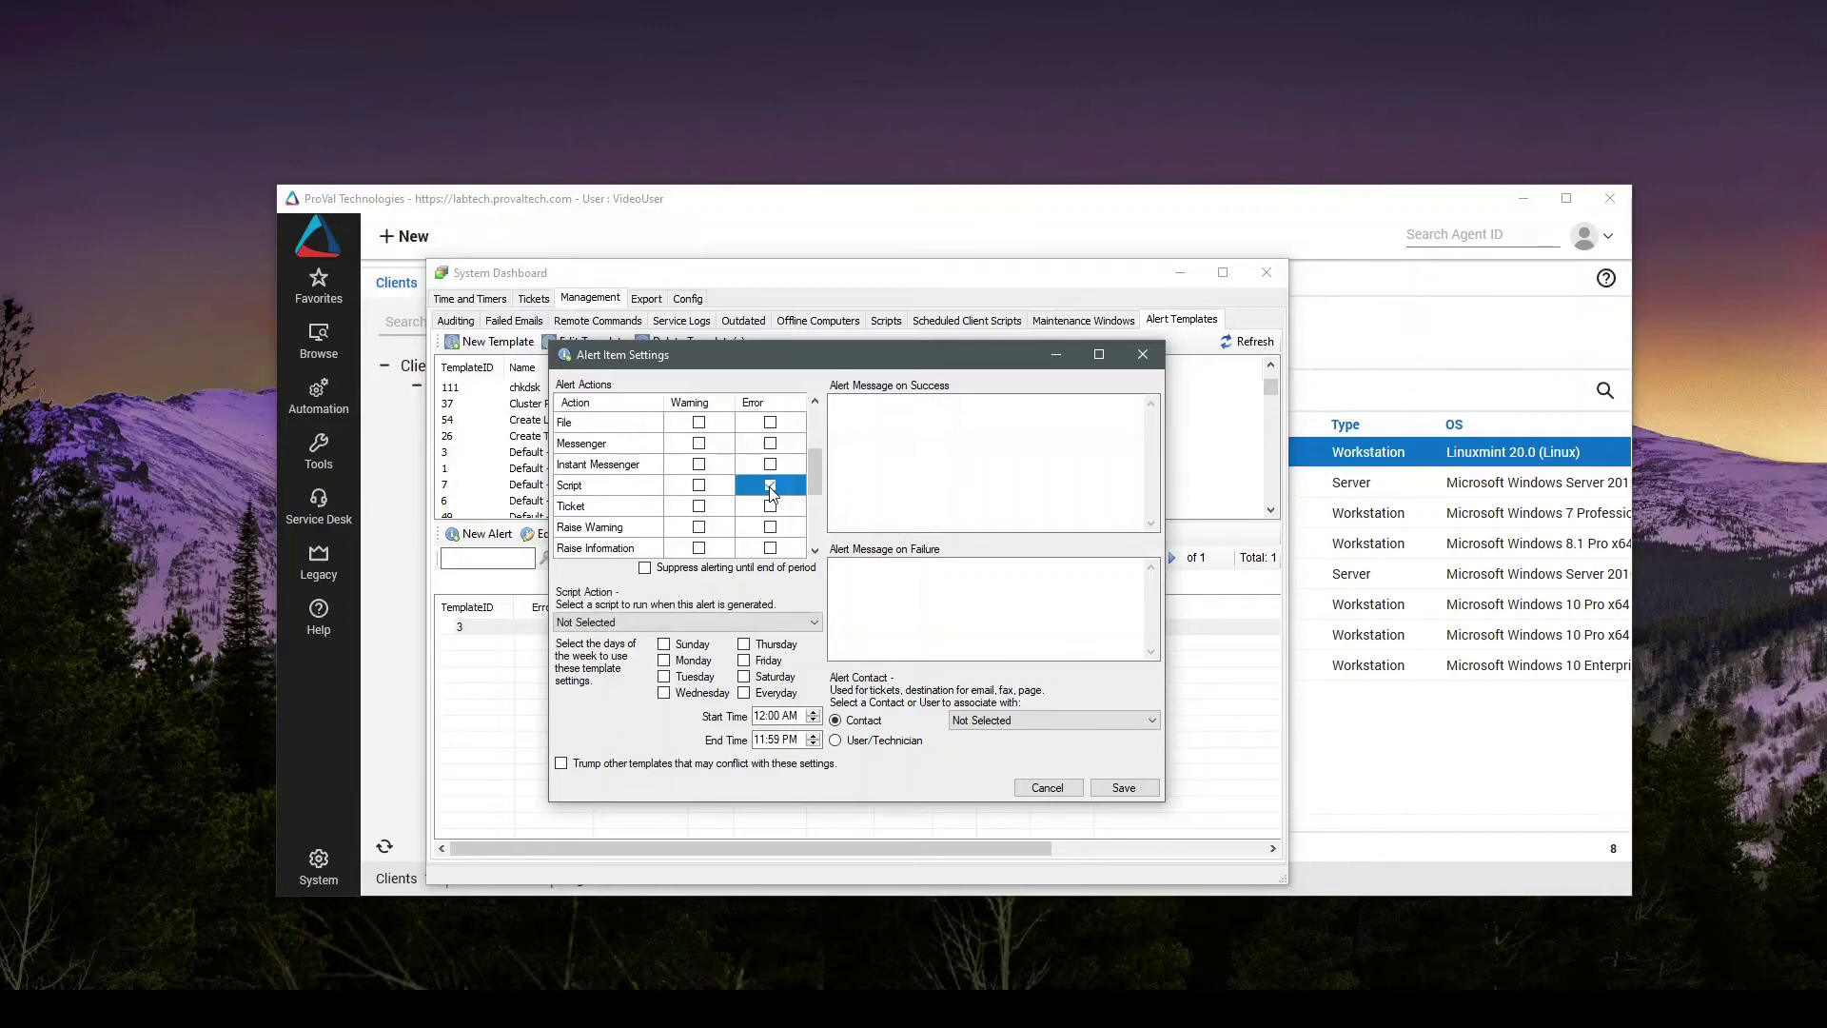
click(612, 624)
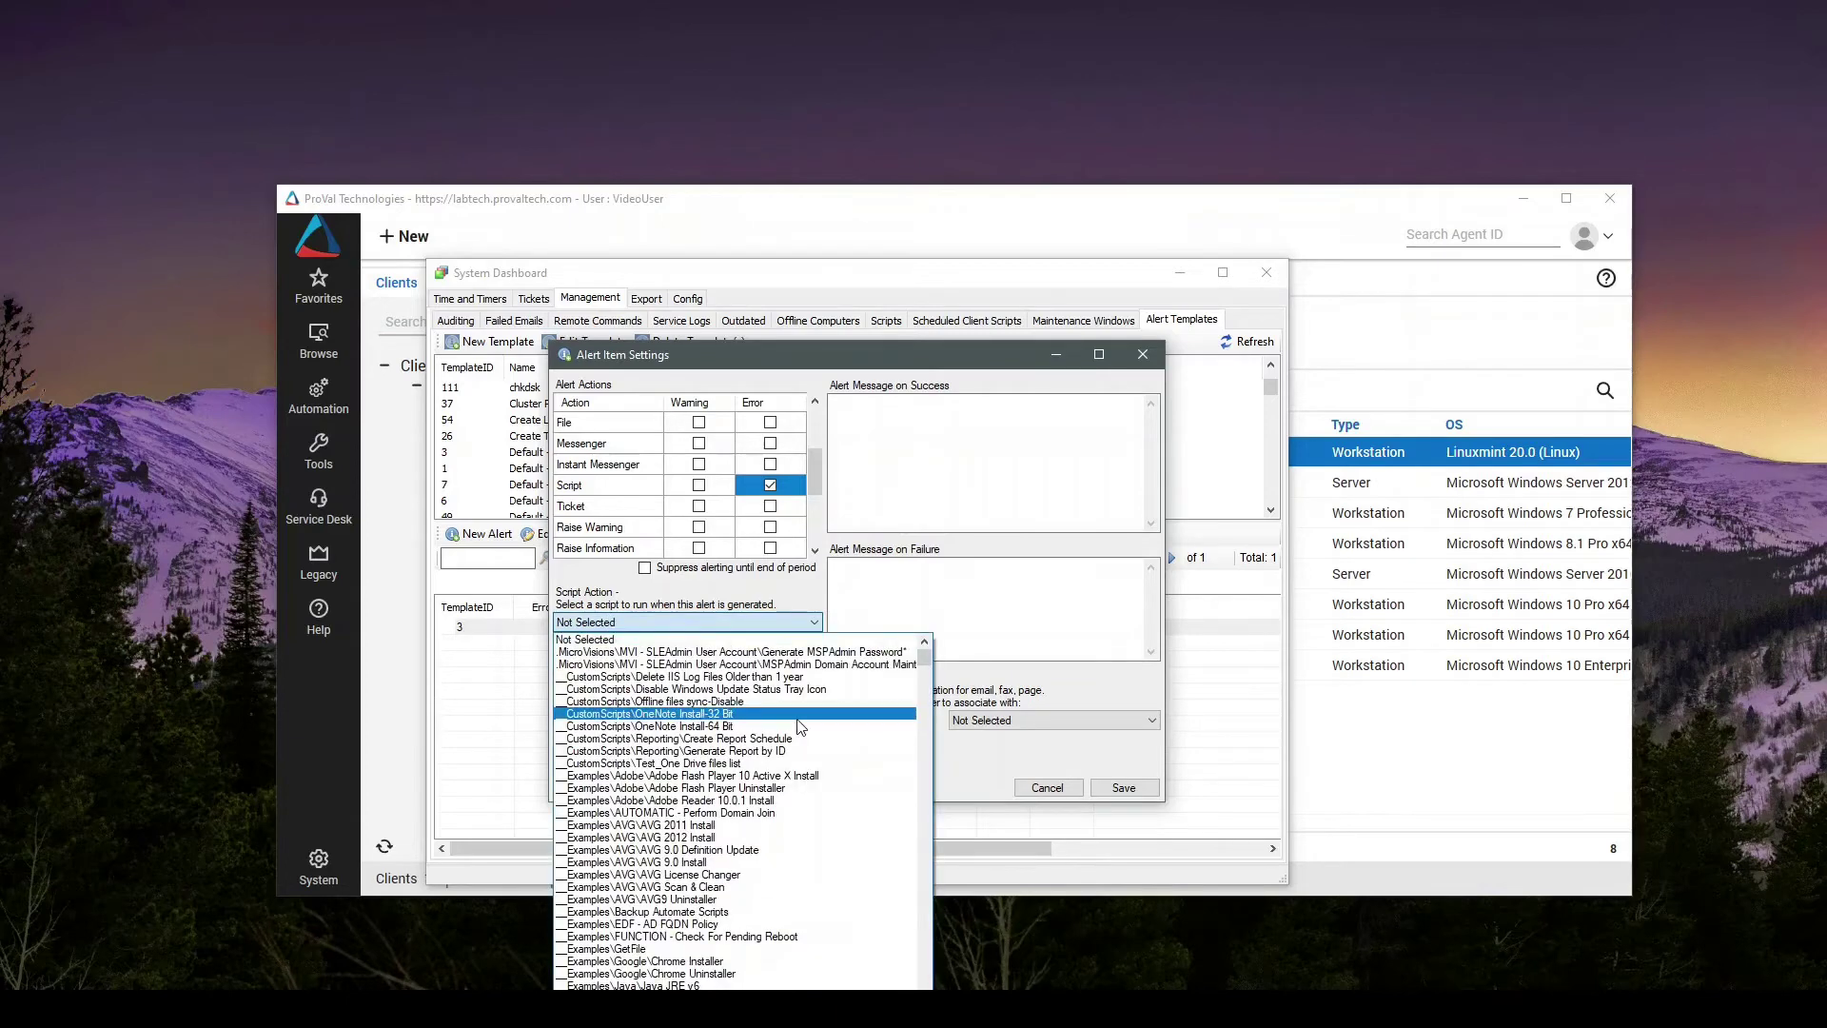
scroll(799, 726, down, 11)
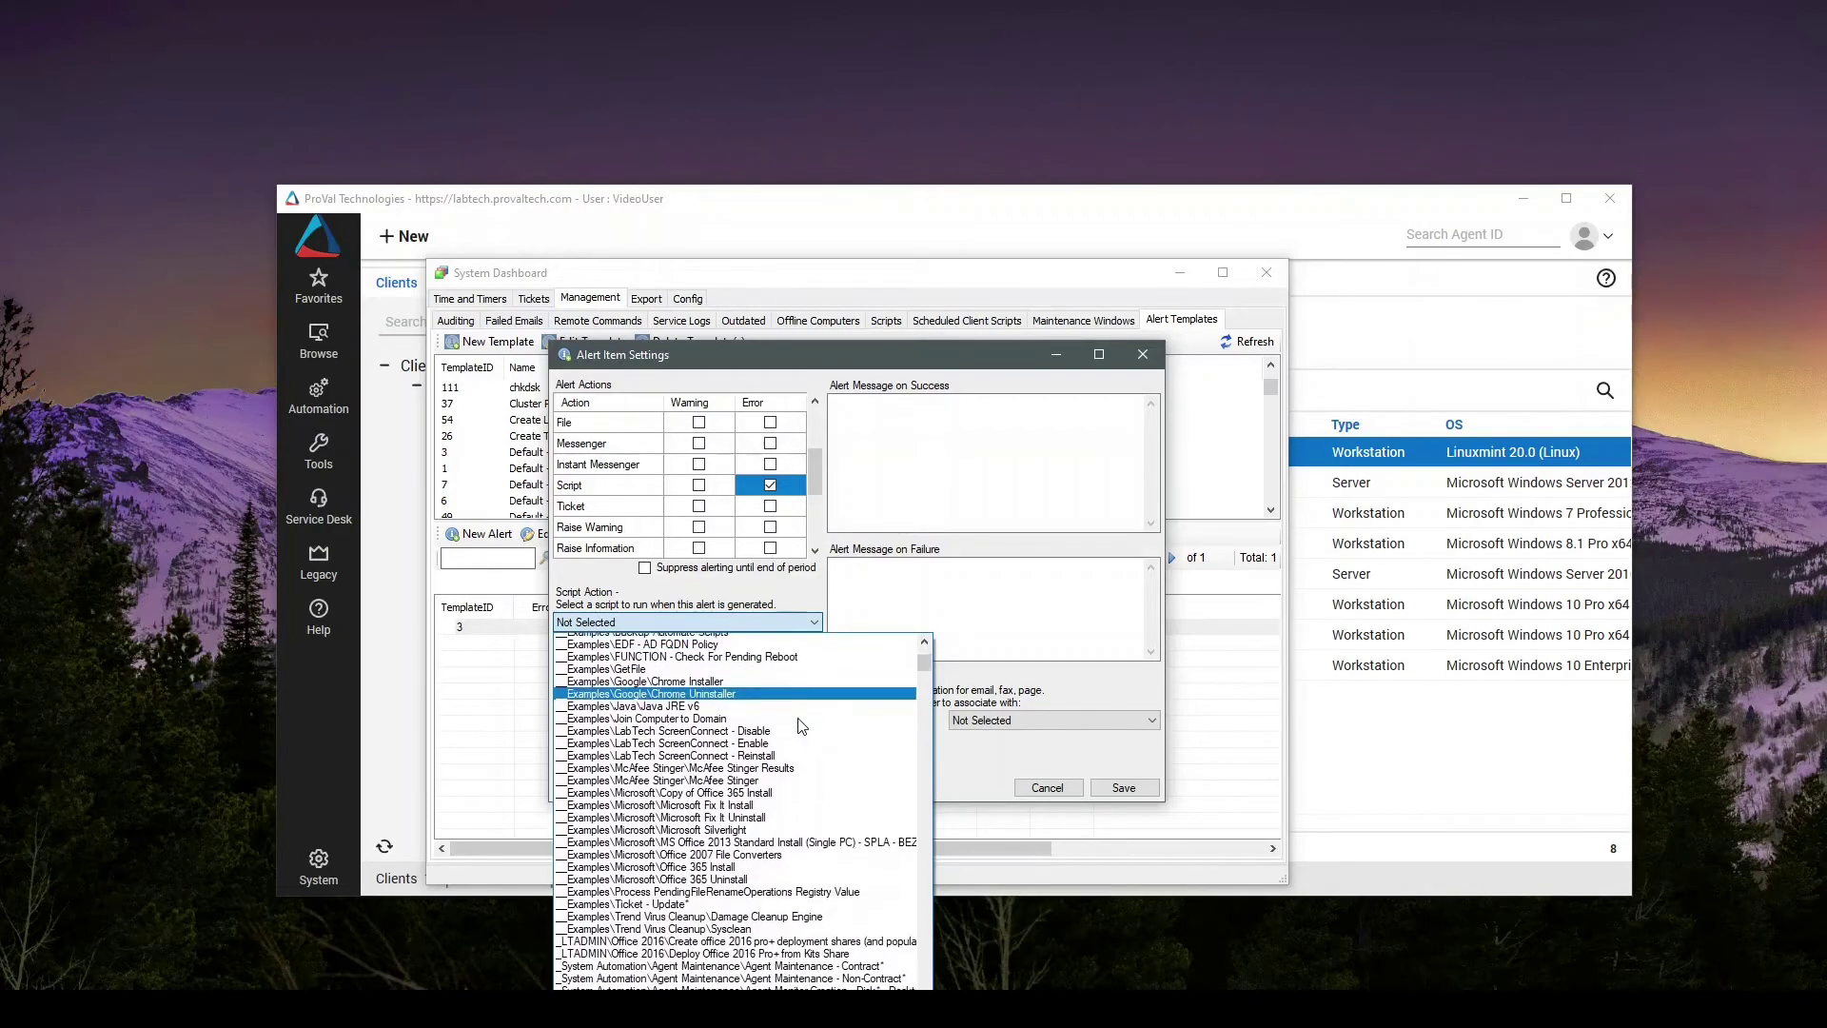
scroll(710, 762, down, 10)
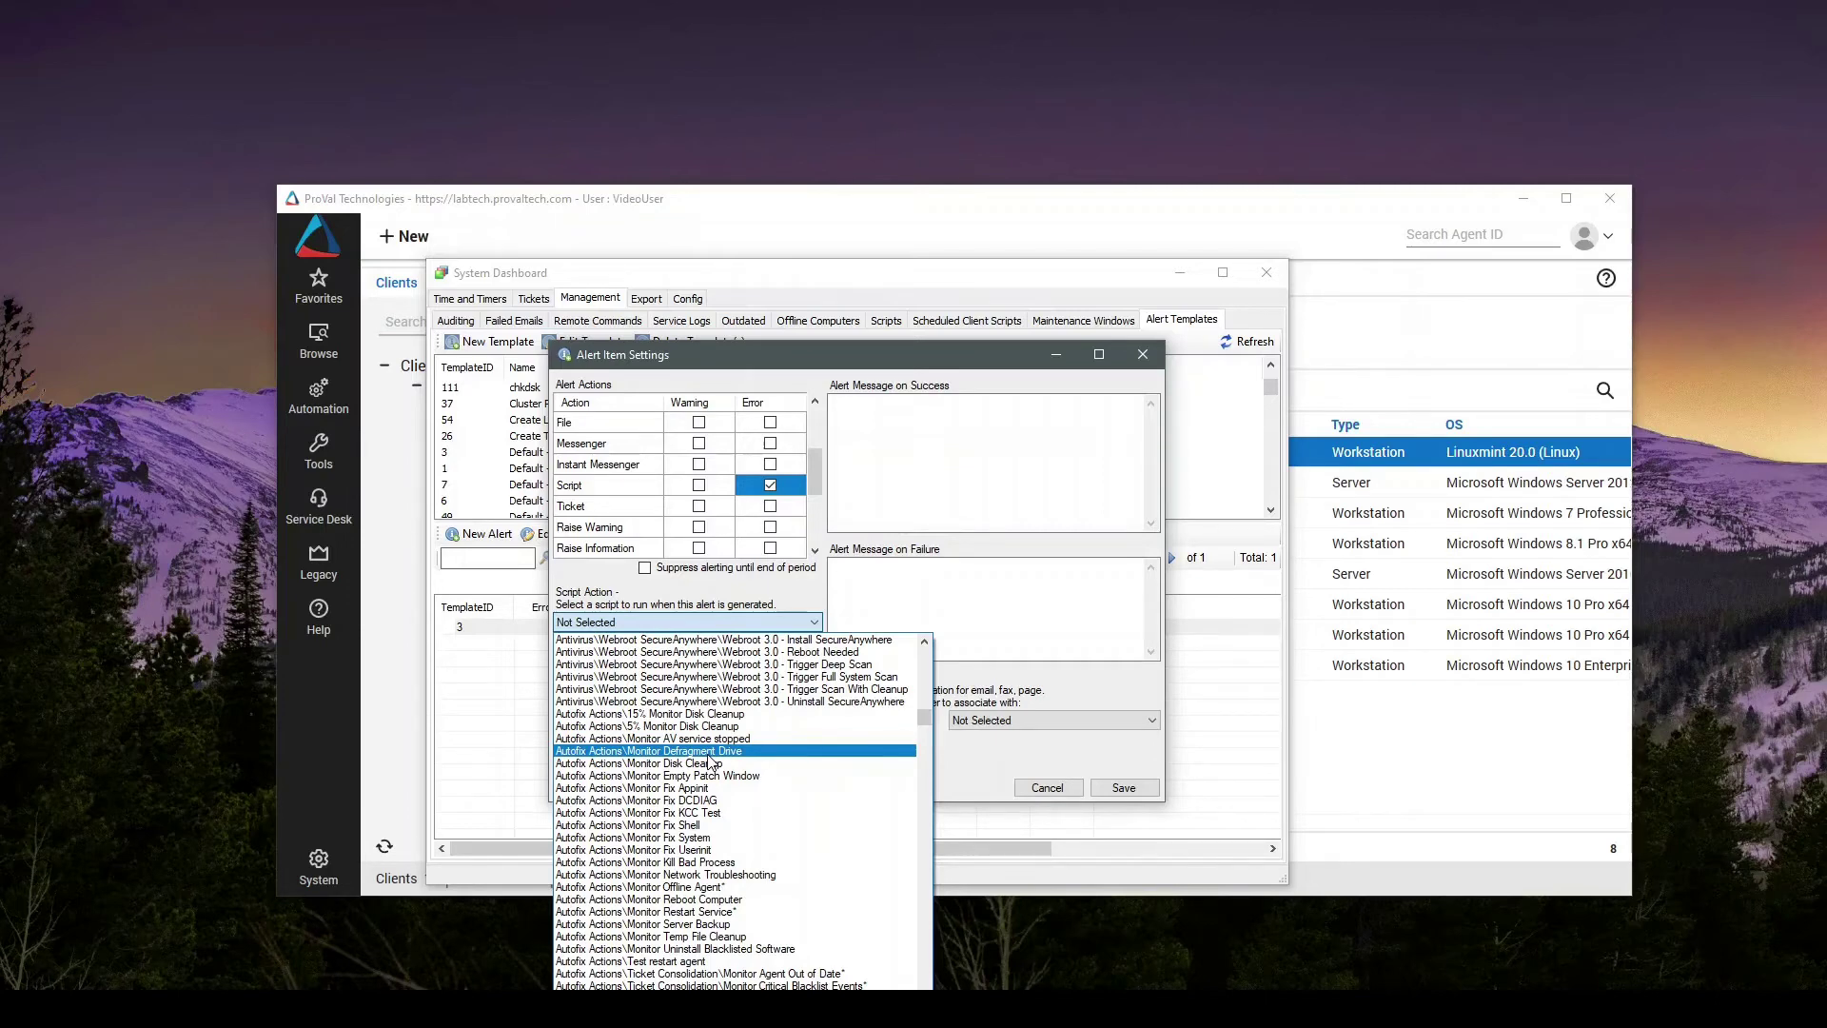
click(708, 753)
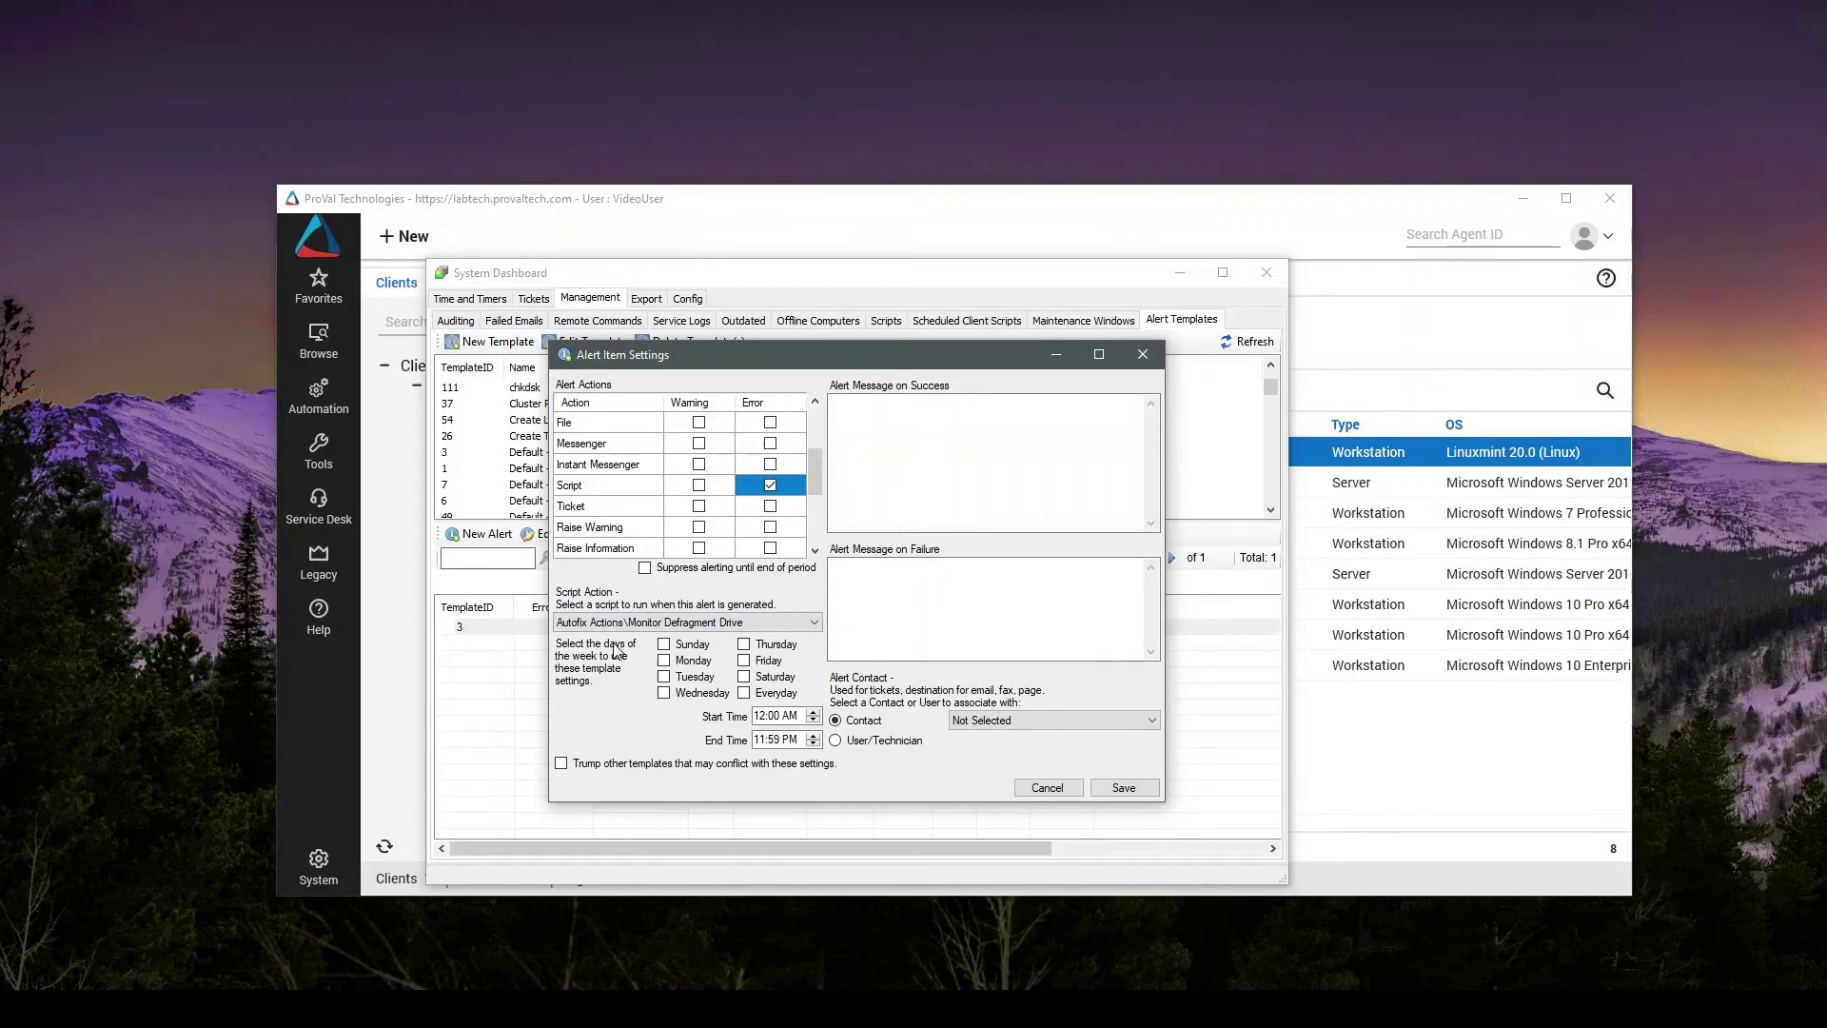
Apply the alert every day, set its contact to Alerts, Monitor, and save it
click(745, 693)
click(1035, 720)
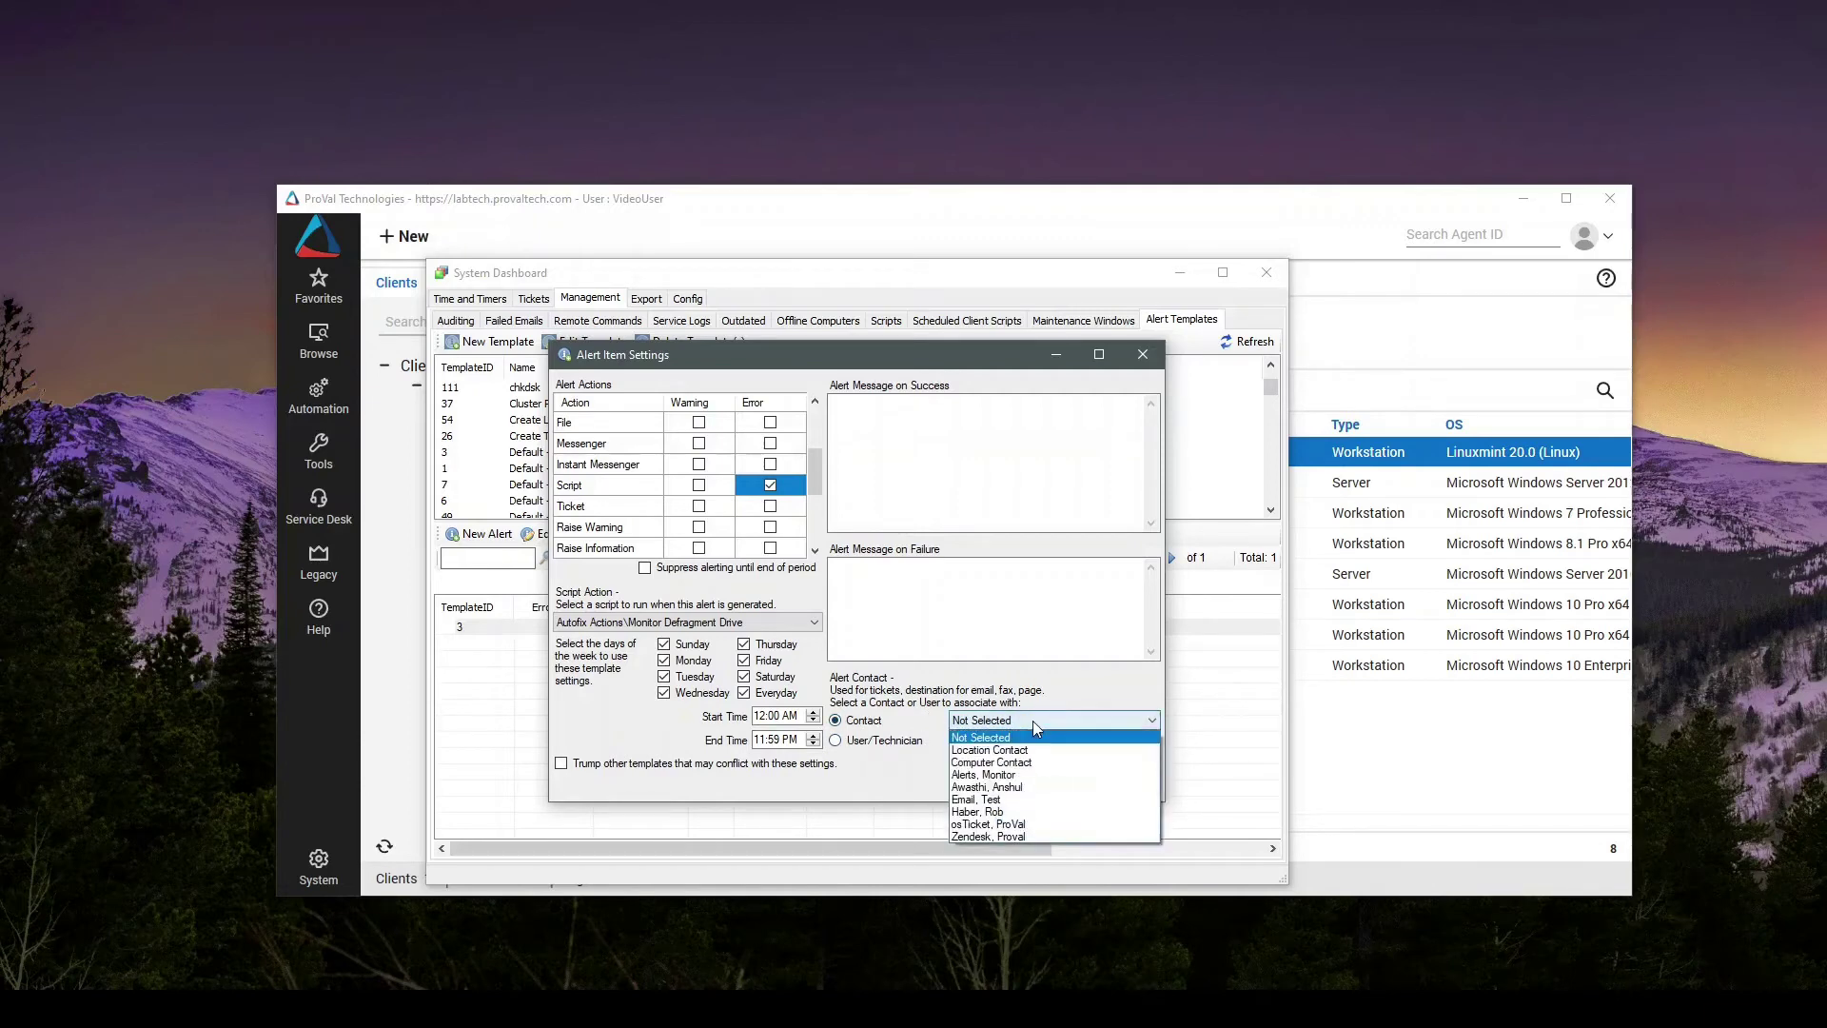
click(1040, 774)
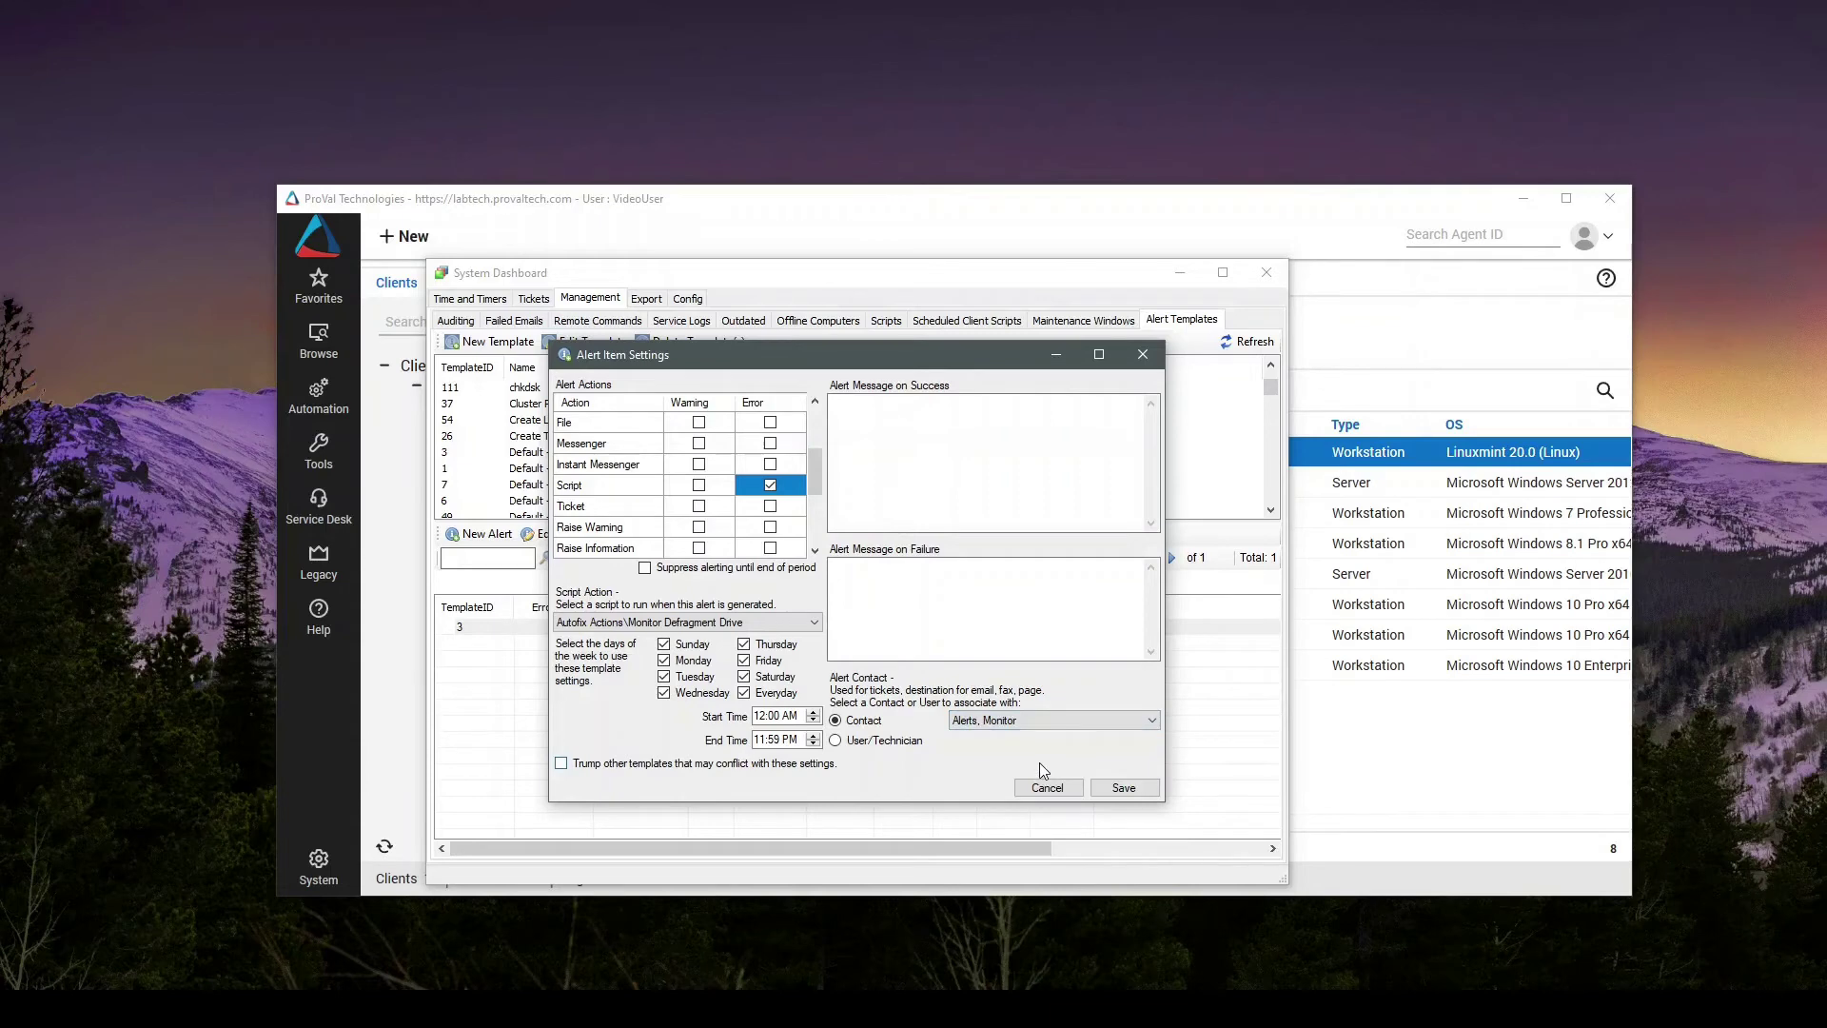
click(1123, 790)
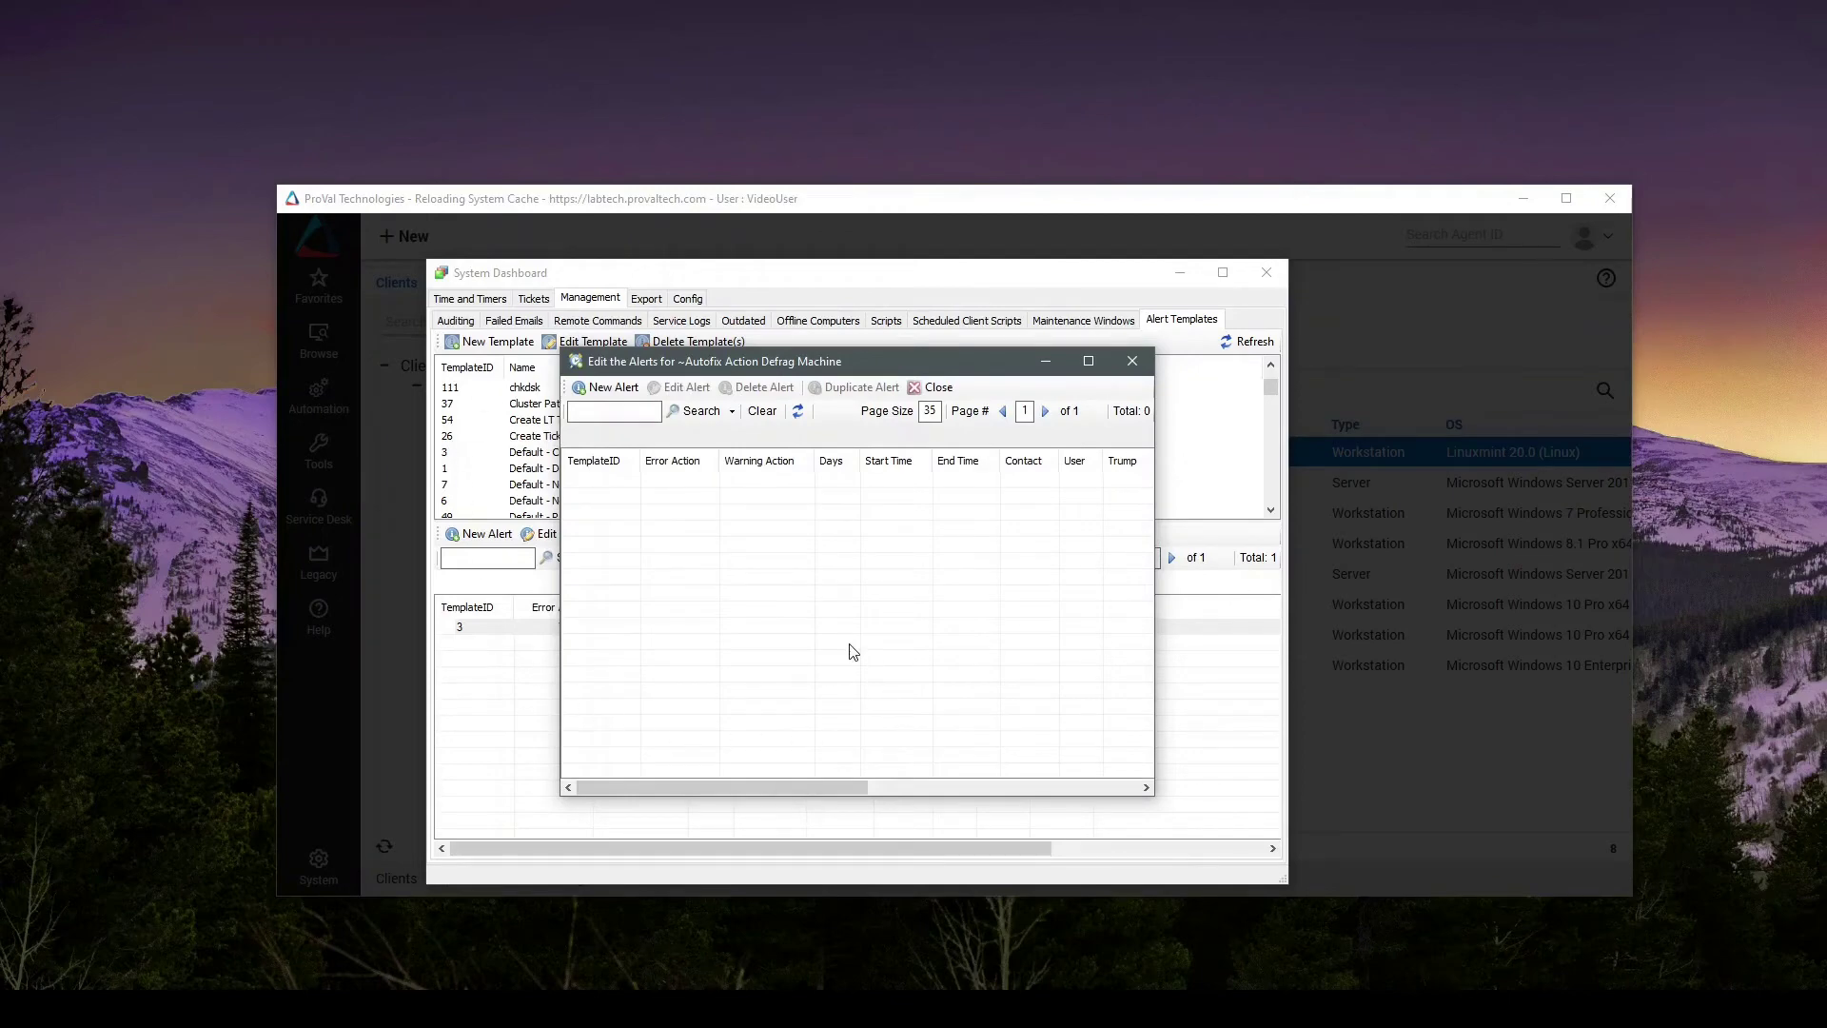
Check the new script alert, then save and close the alert template
click(741, 484)
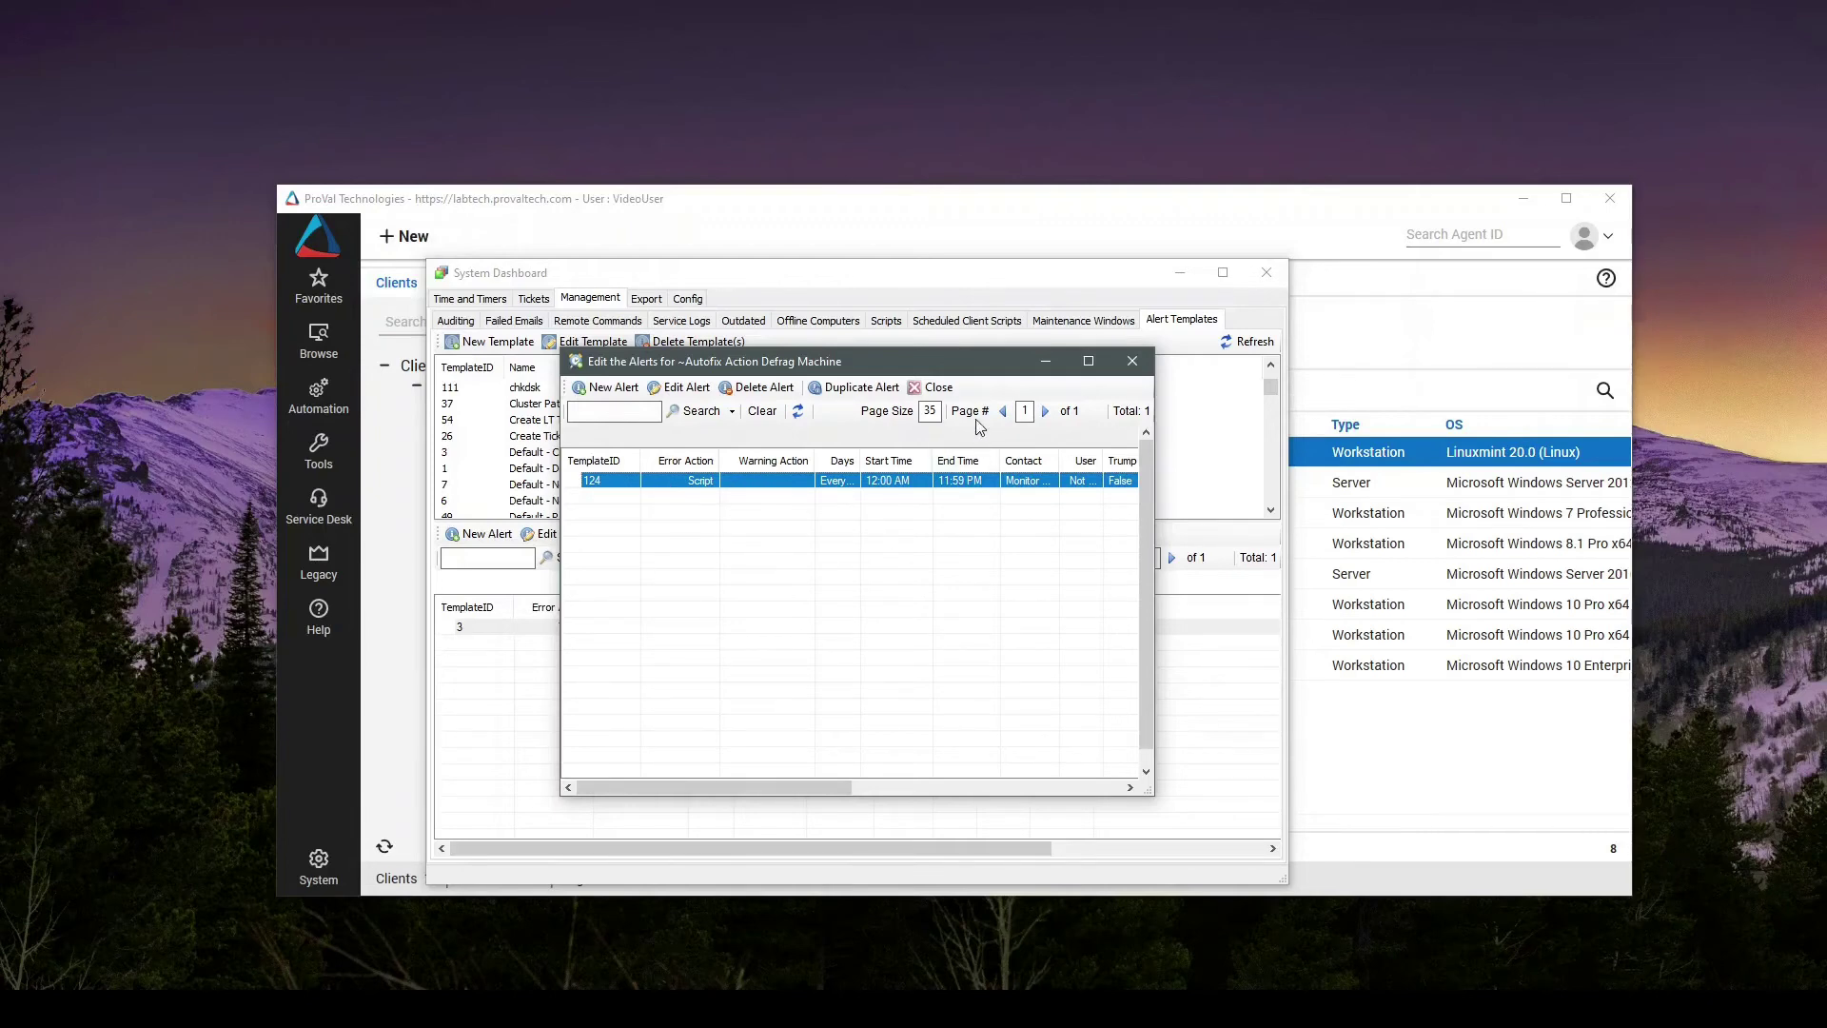
click(932, 388)
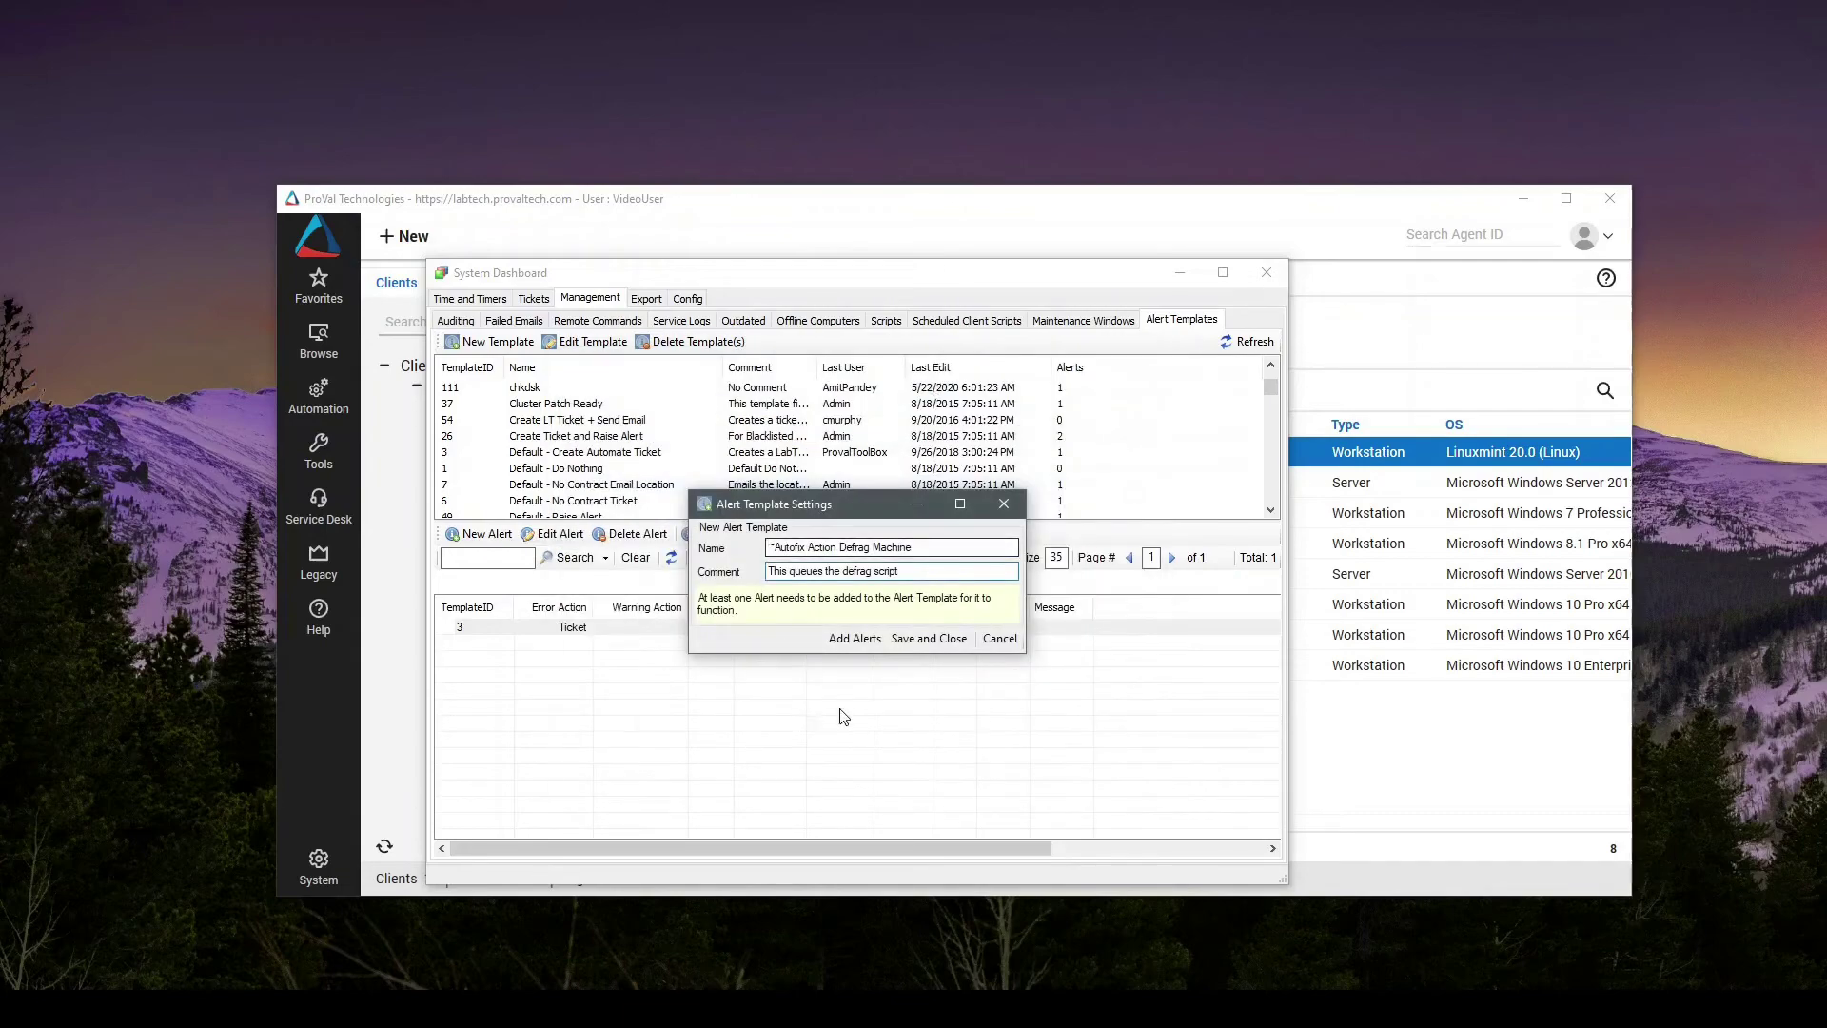
click(928, 639)
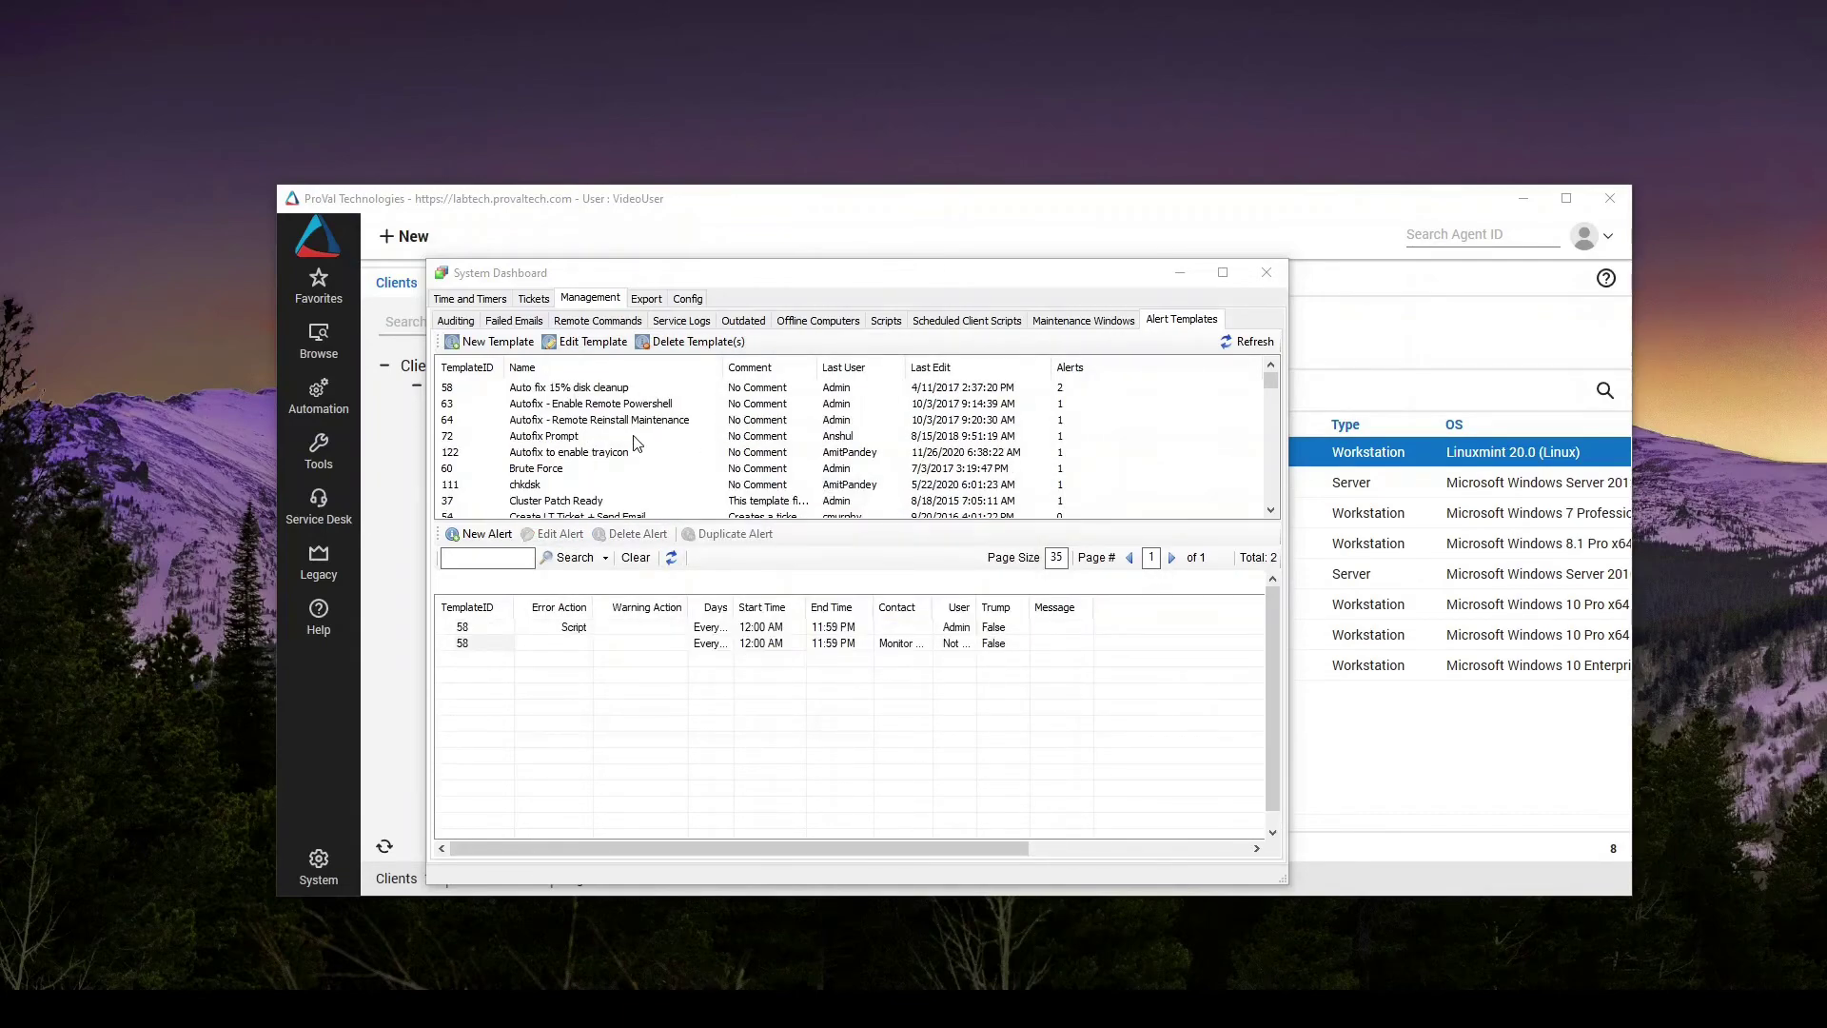
Confirm template 124 lists its script alert, then minimize the System Dashboard
scroll(636, 443, down, 3)
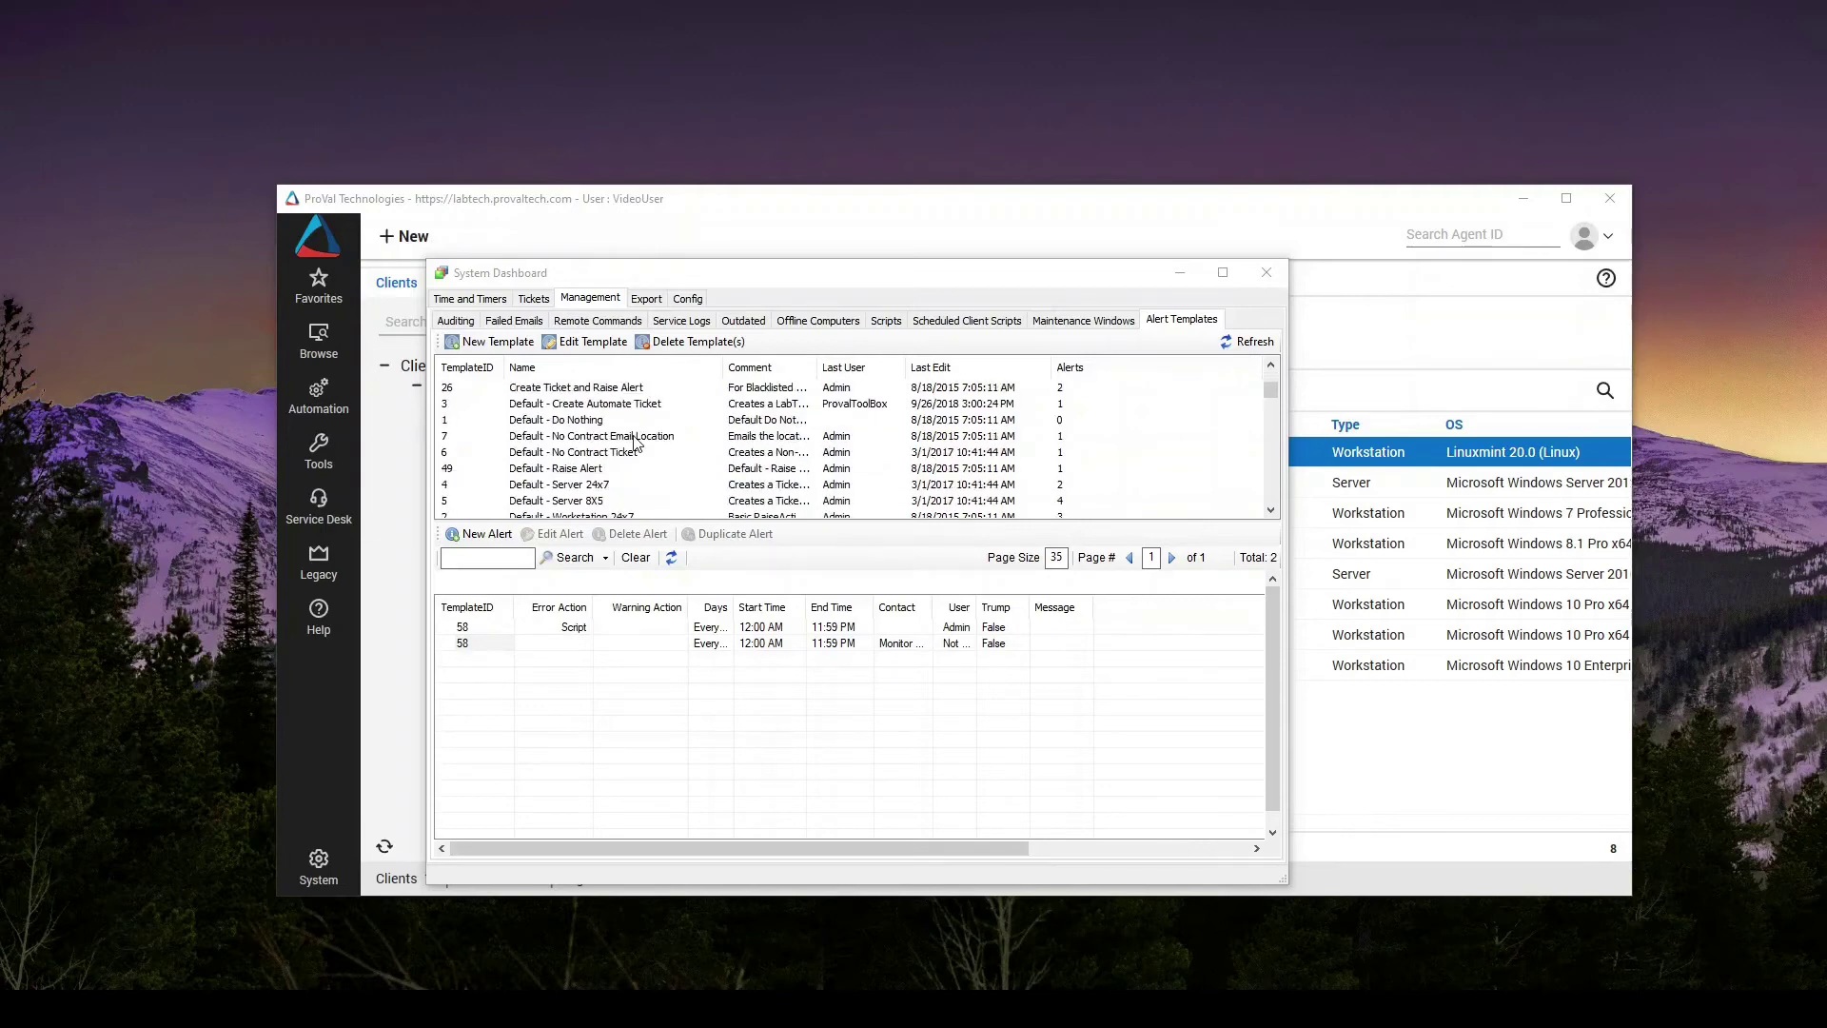
scroll(637, 444, down, 10)
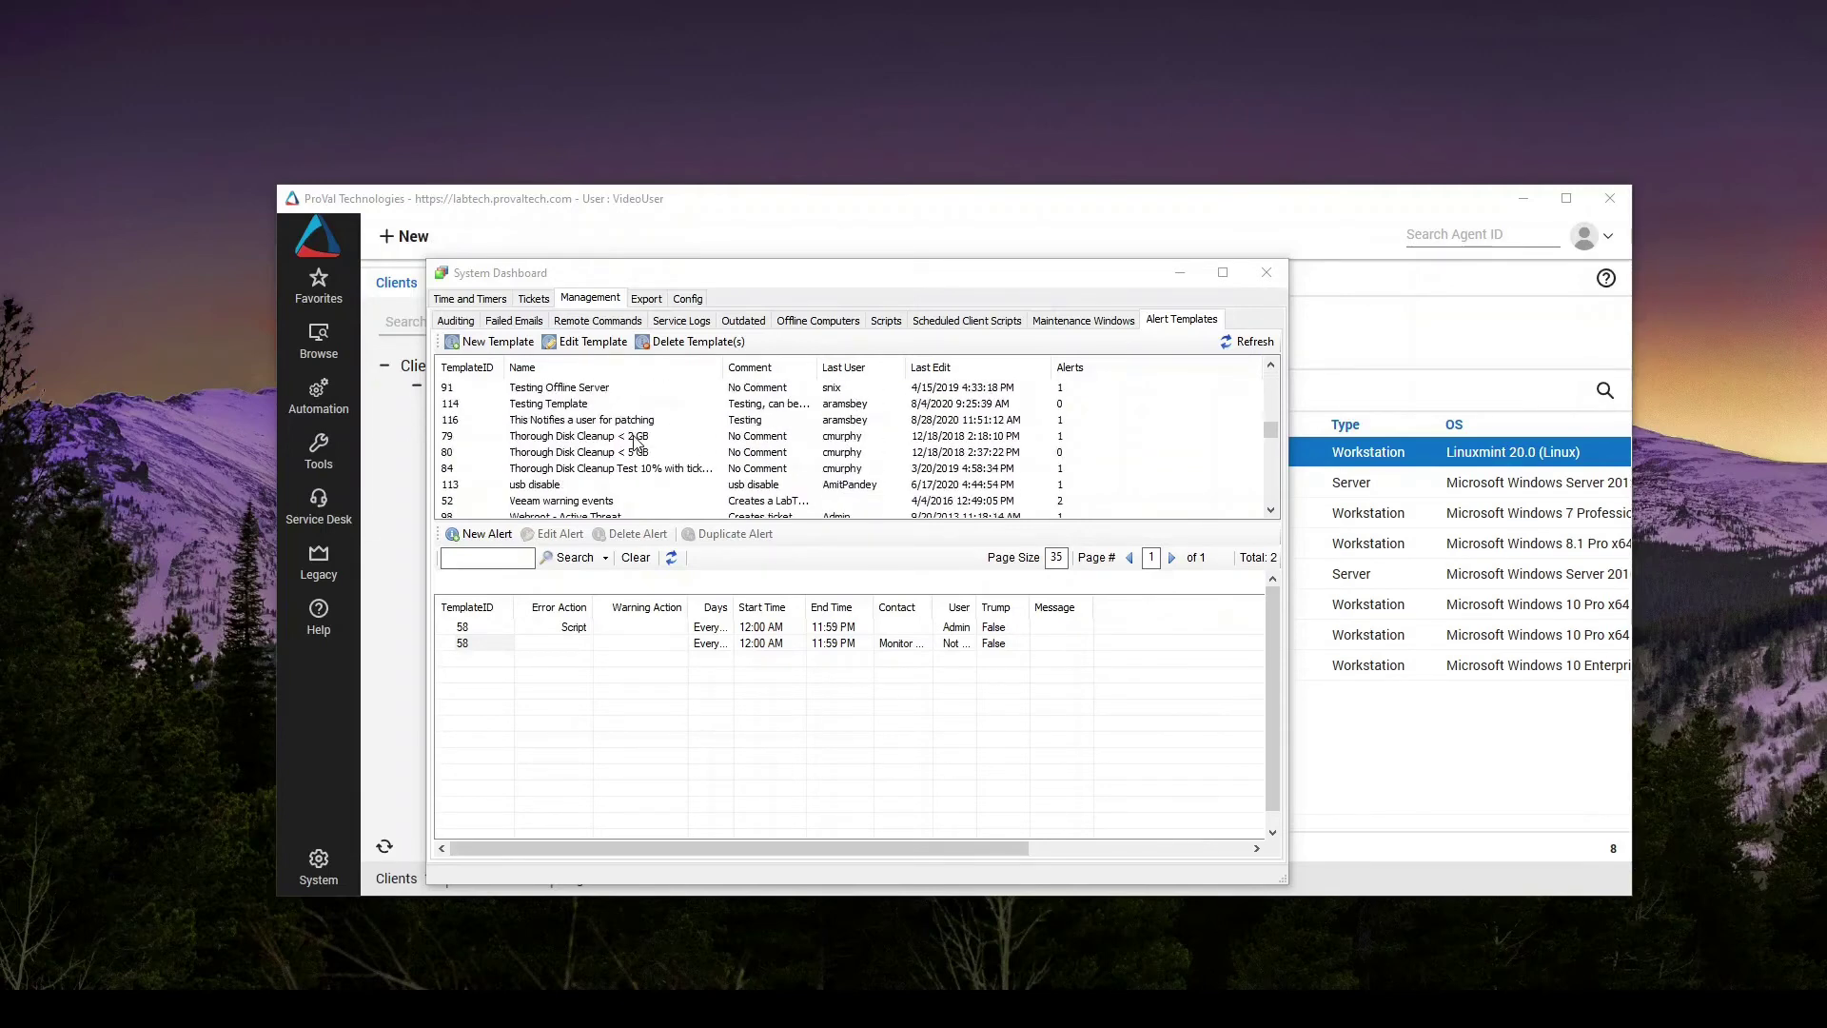
scroll(637, 444, down, 5)
scroll(640, 457, down, 5)
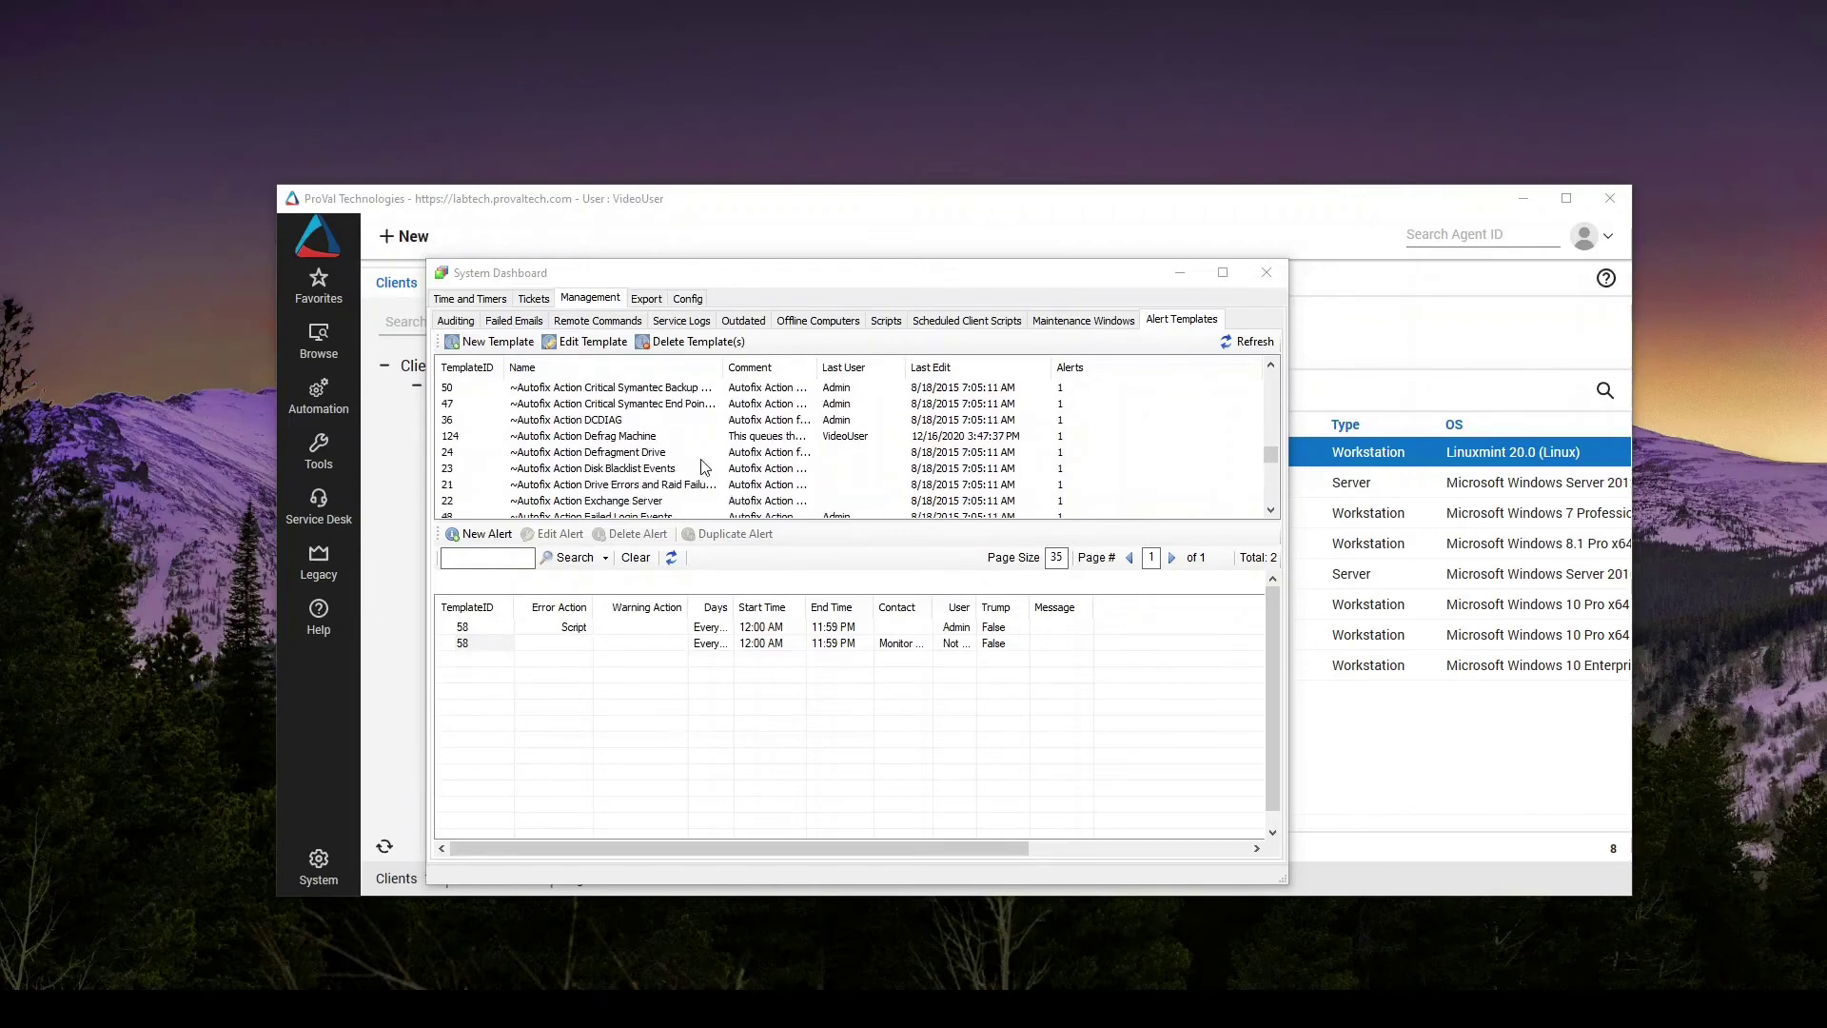
click(632, 436)
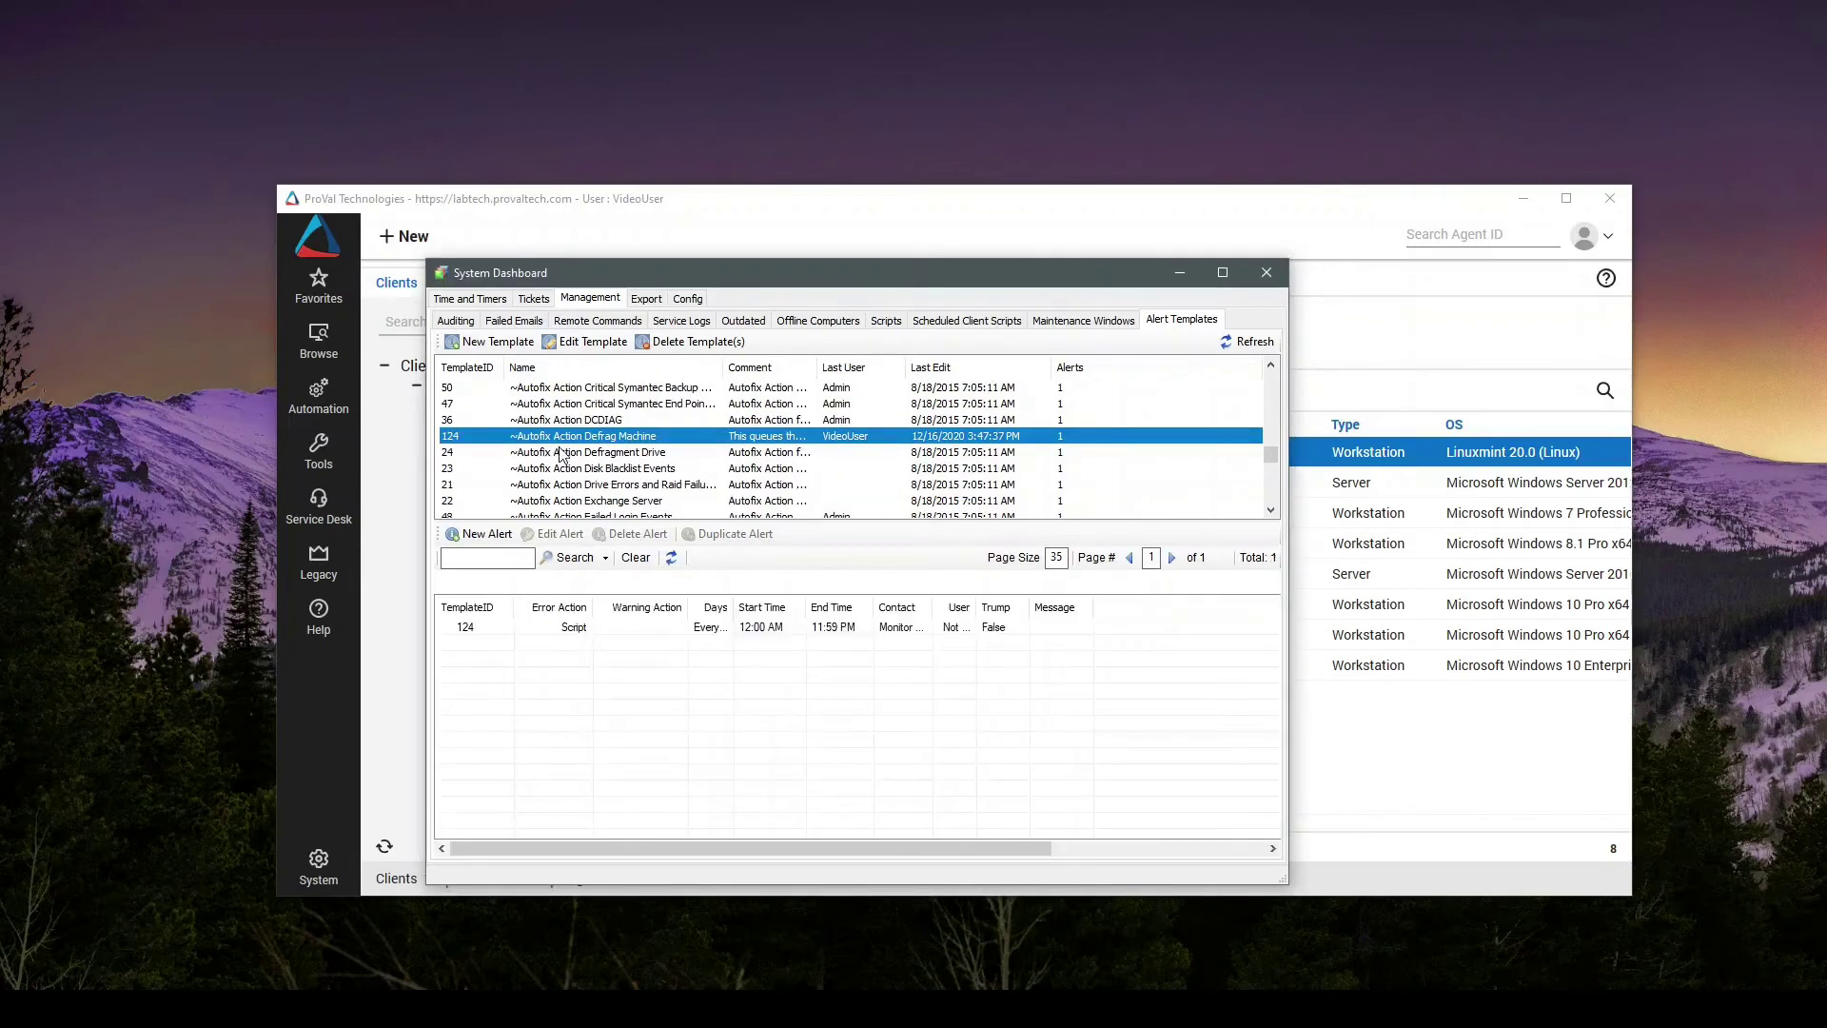
click(654, 636)
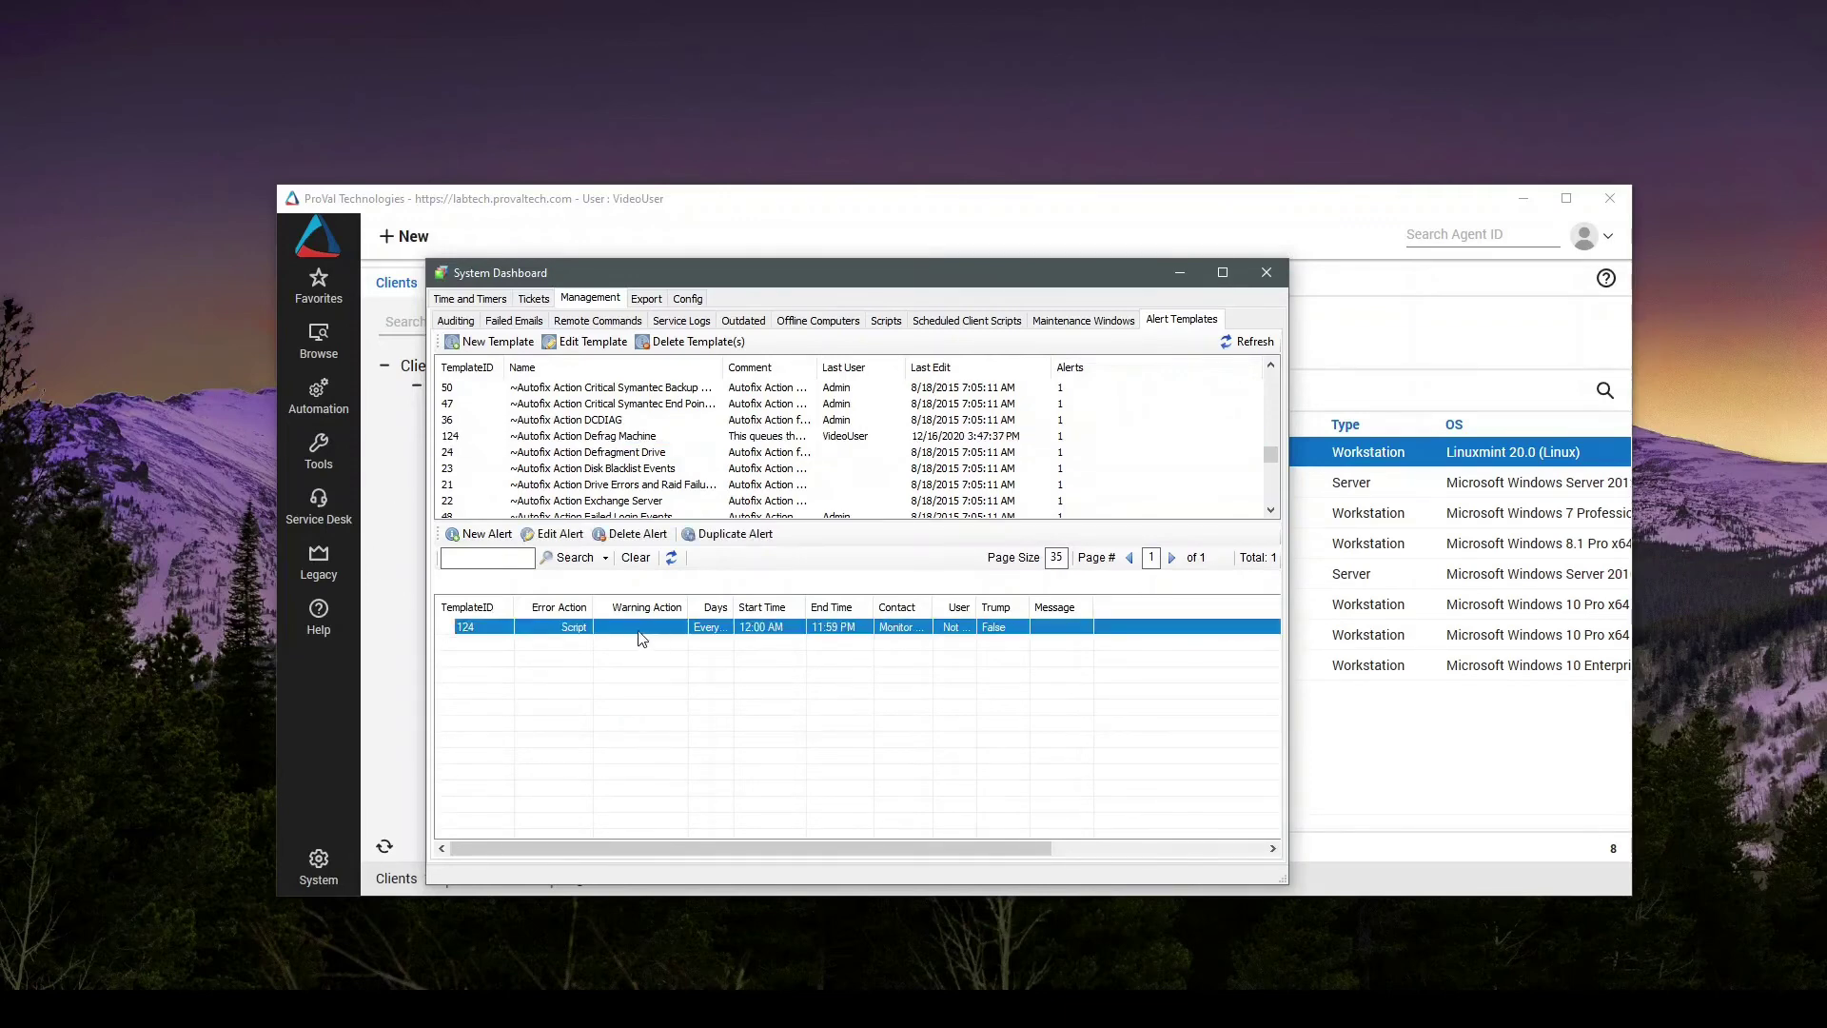
click(1185, 284)
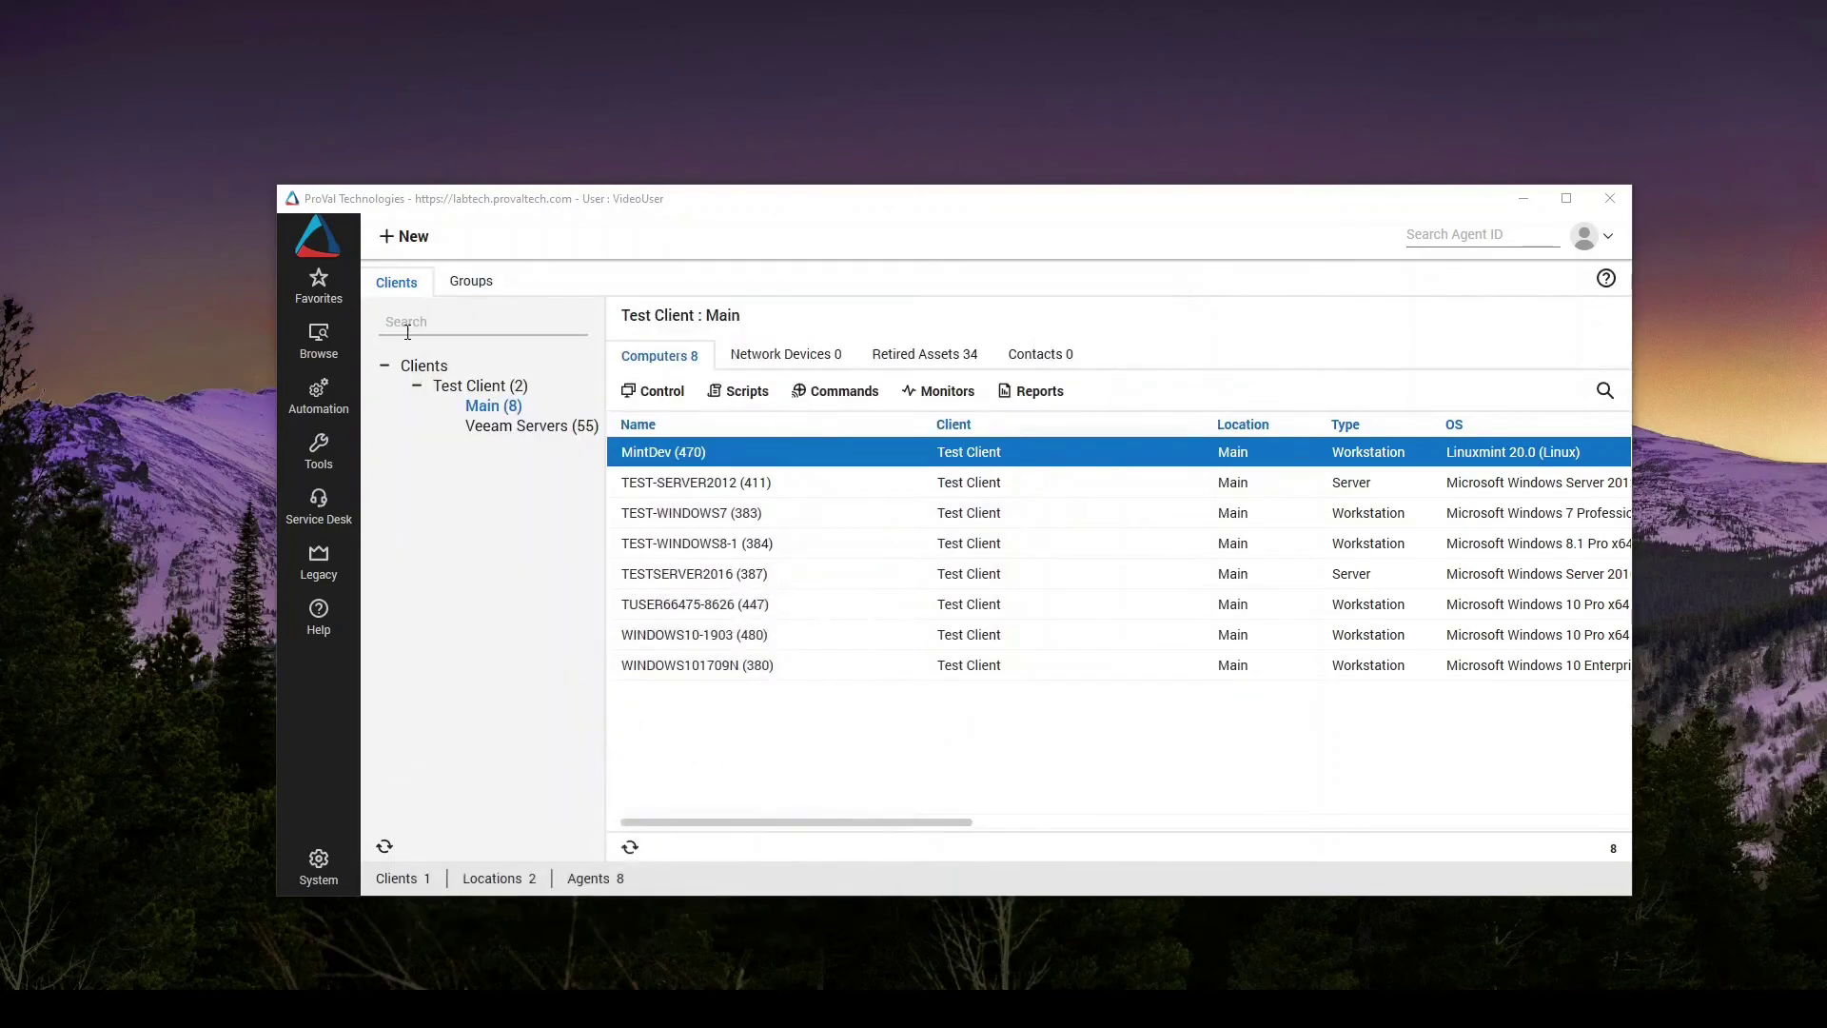
Open the BU - Backup Plugin Failed internal monitor's Alerting settings
click(309, 399)
click(424, 360)
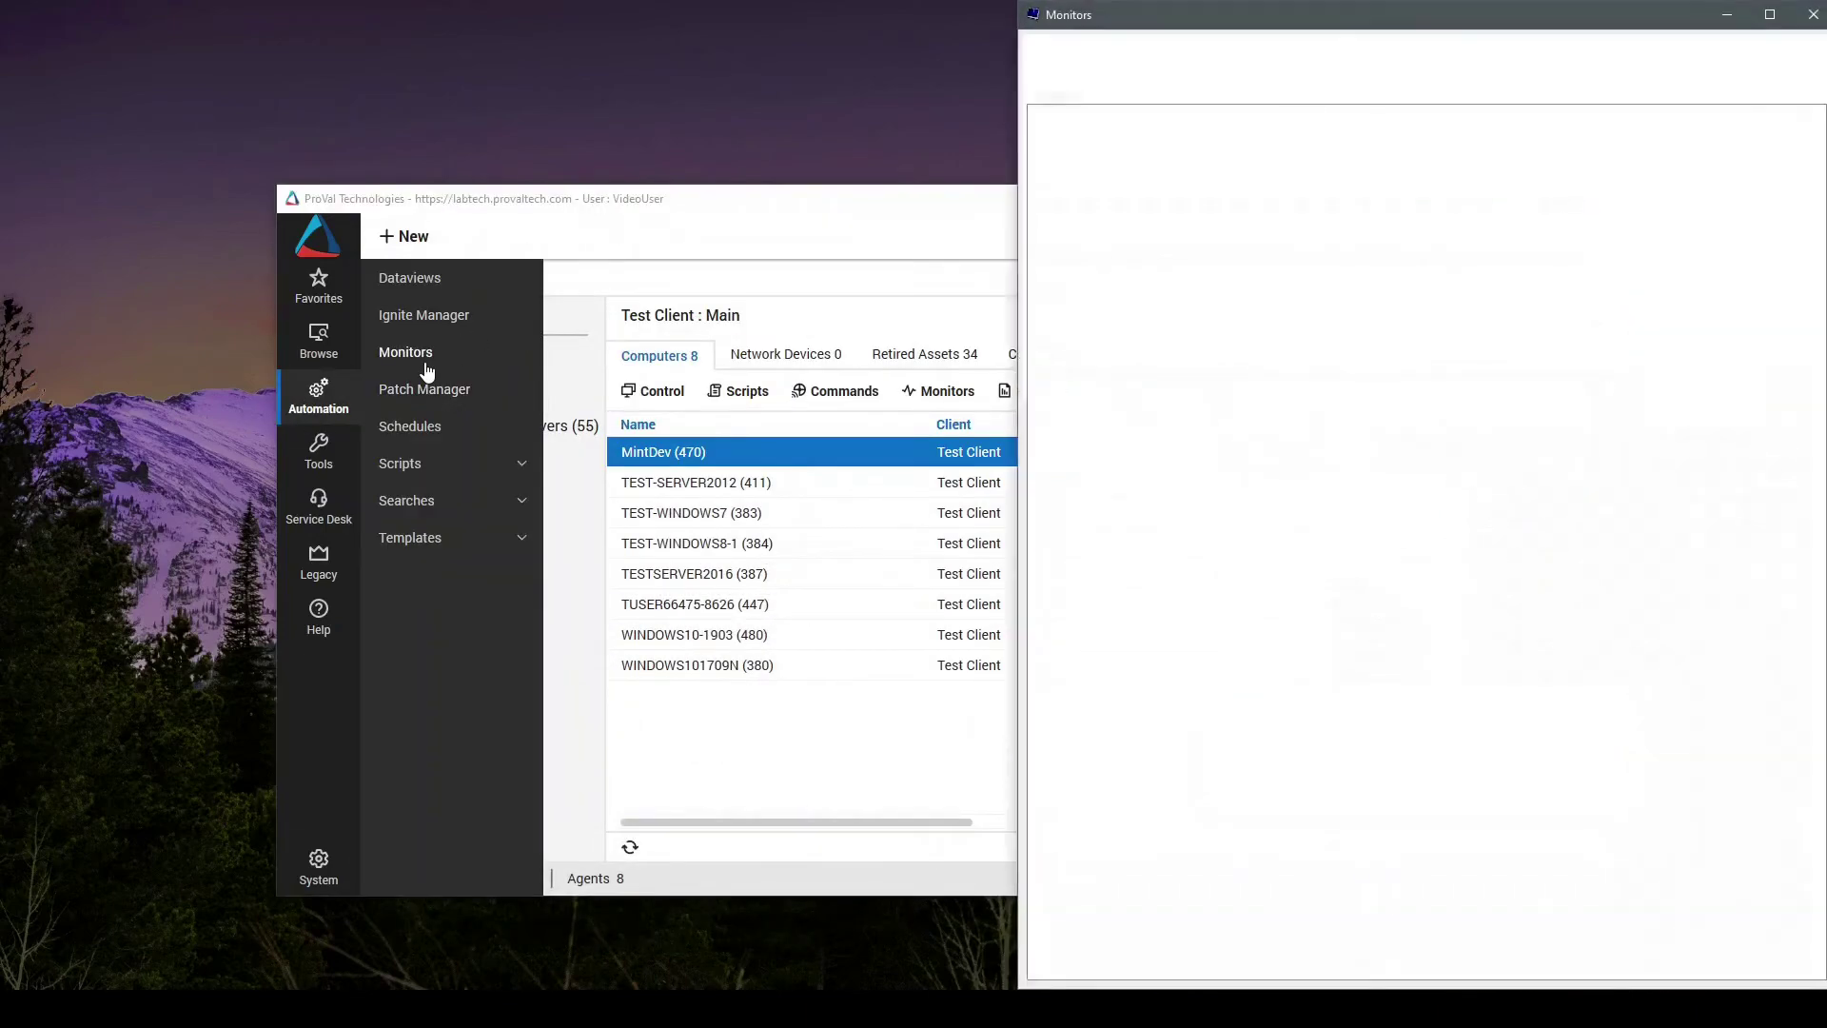
click(1466, 46)
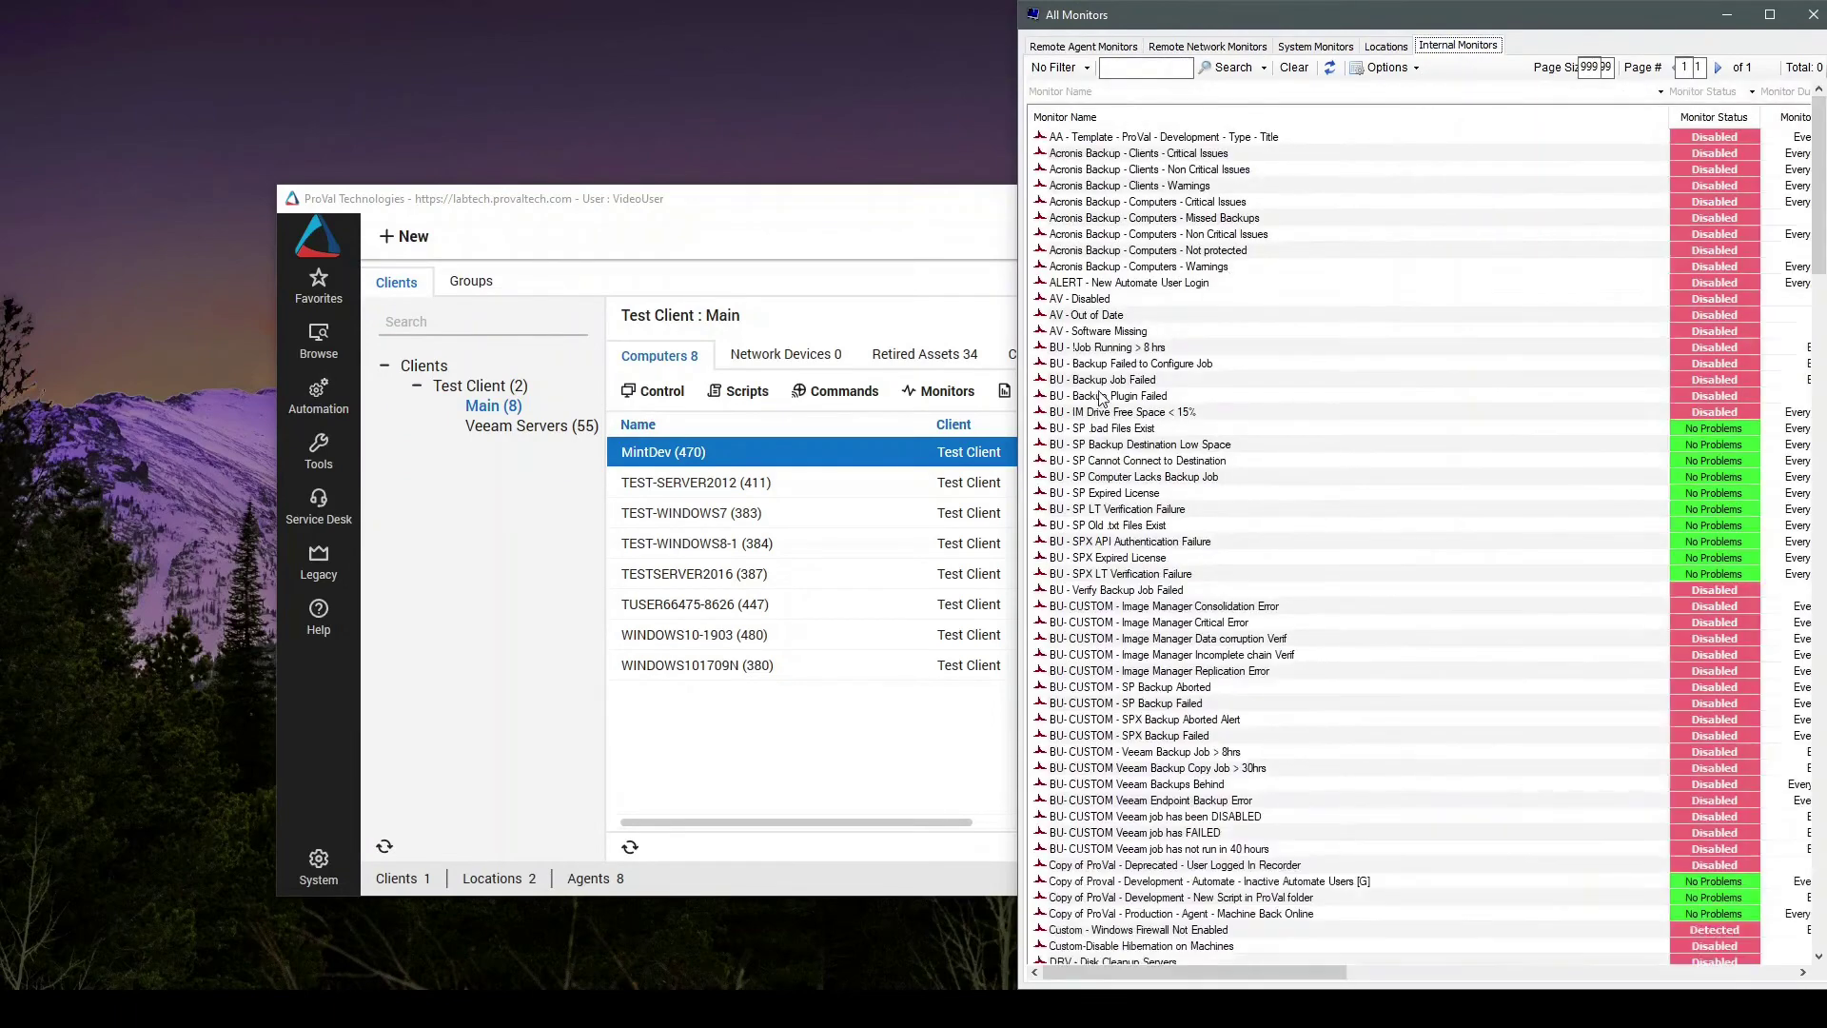
double_click(1094, 403)
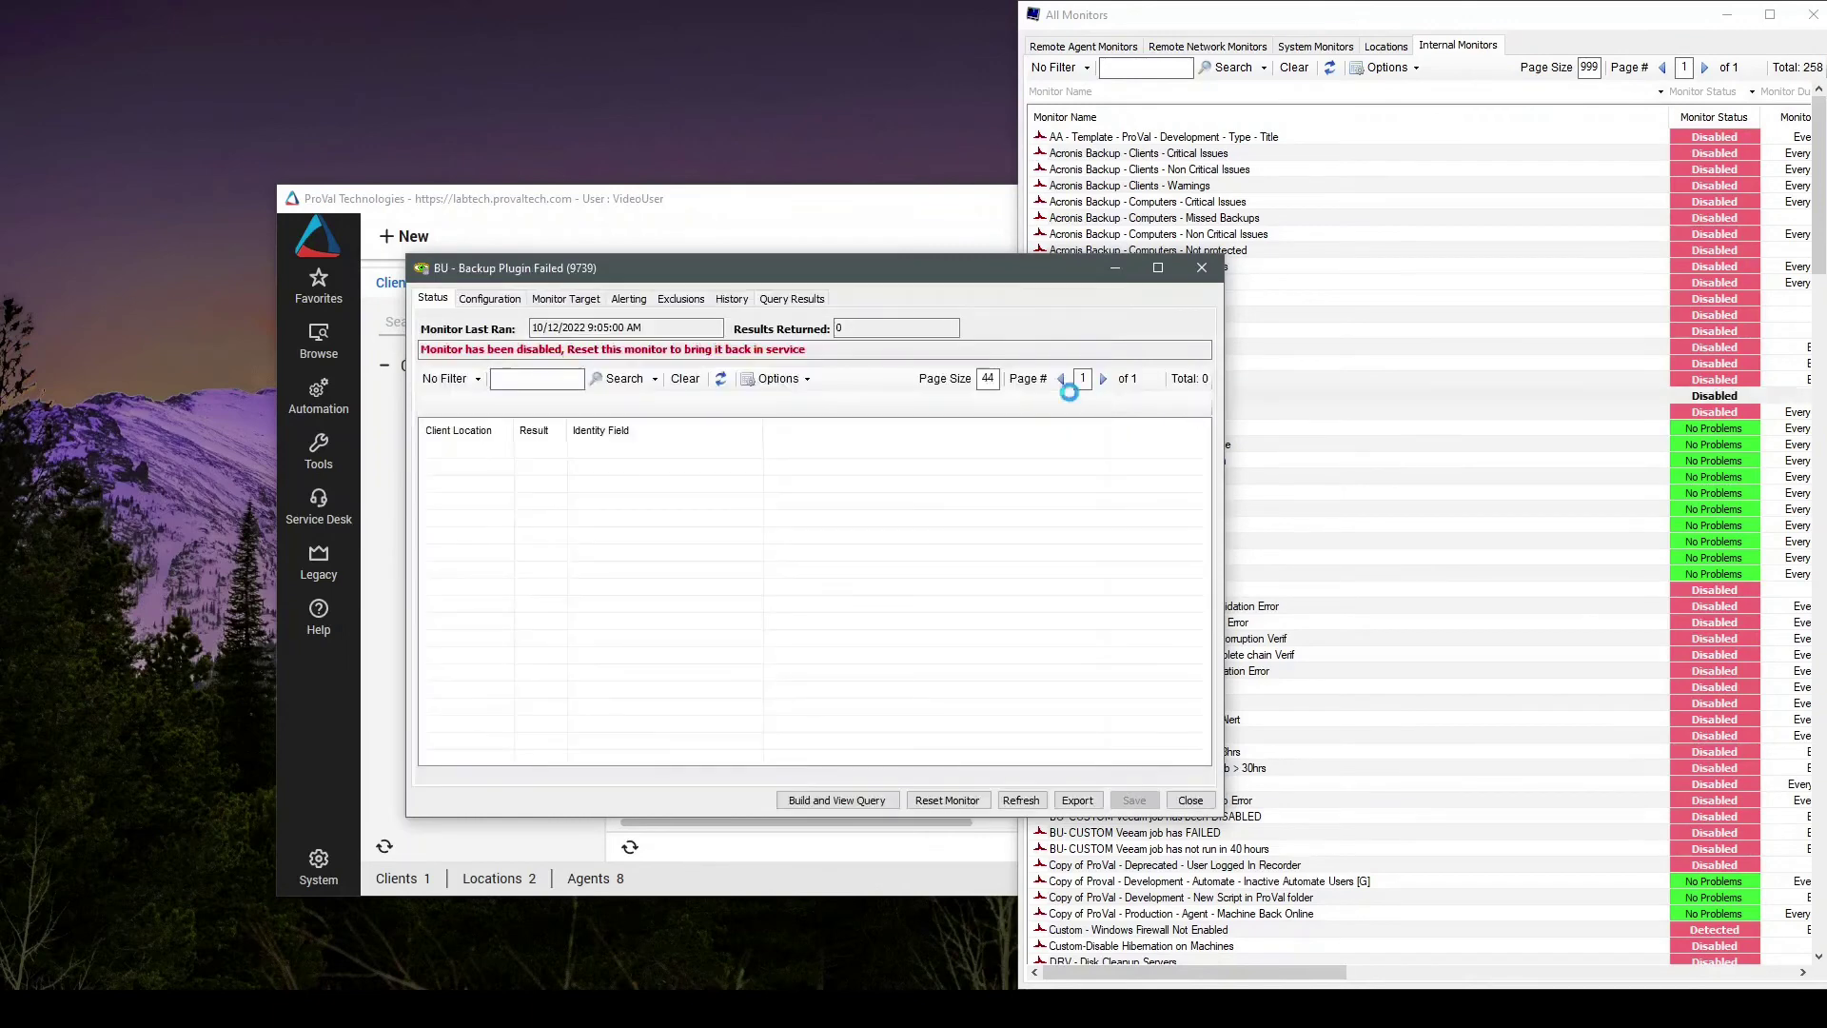
click(626, 302)
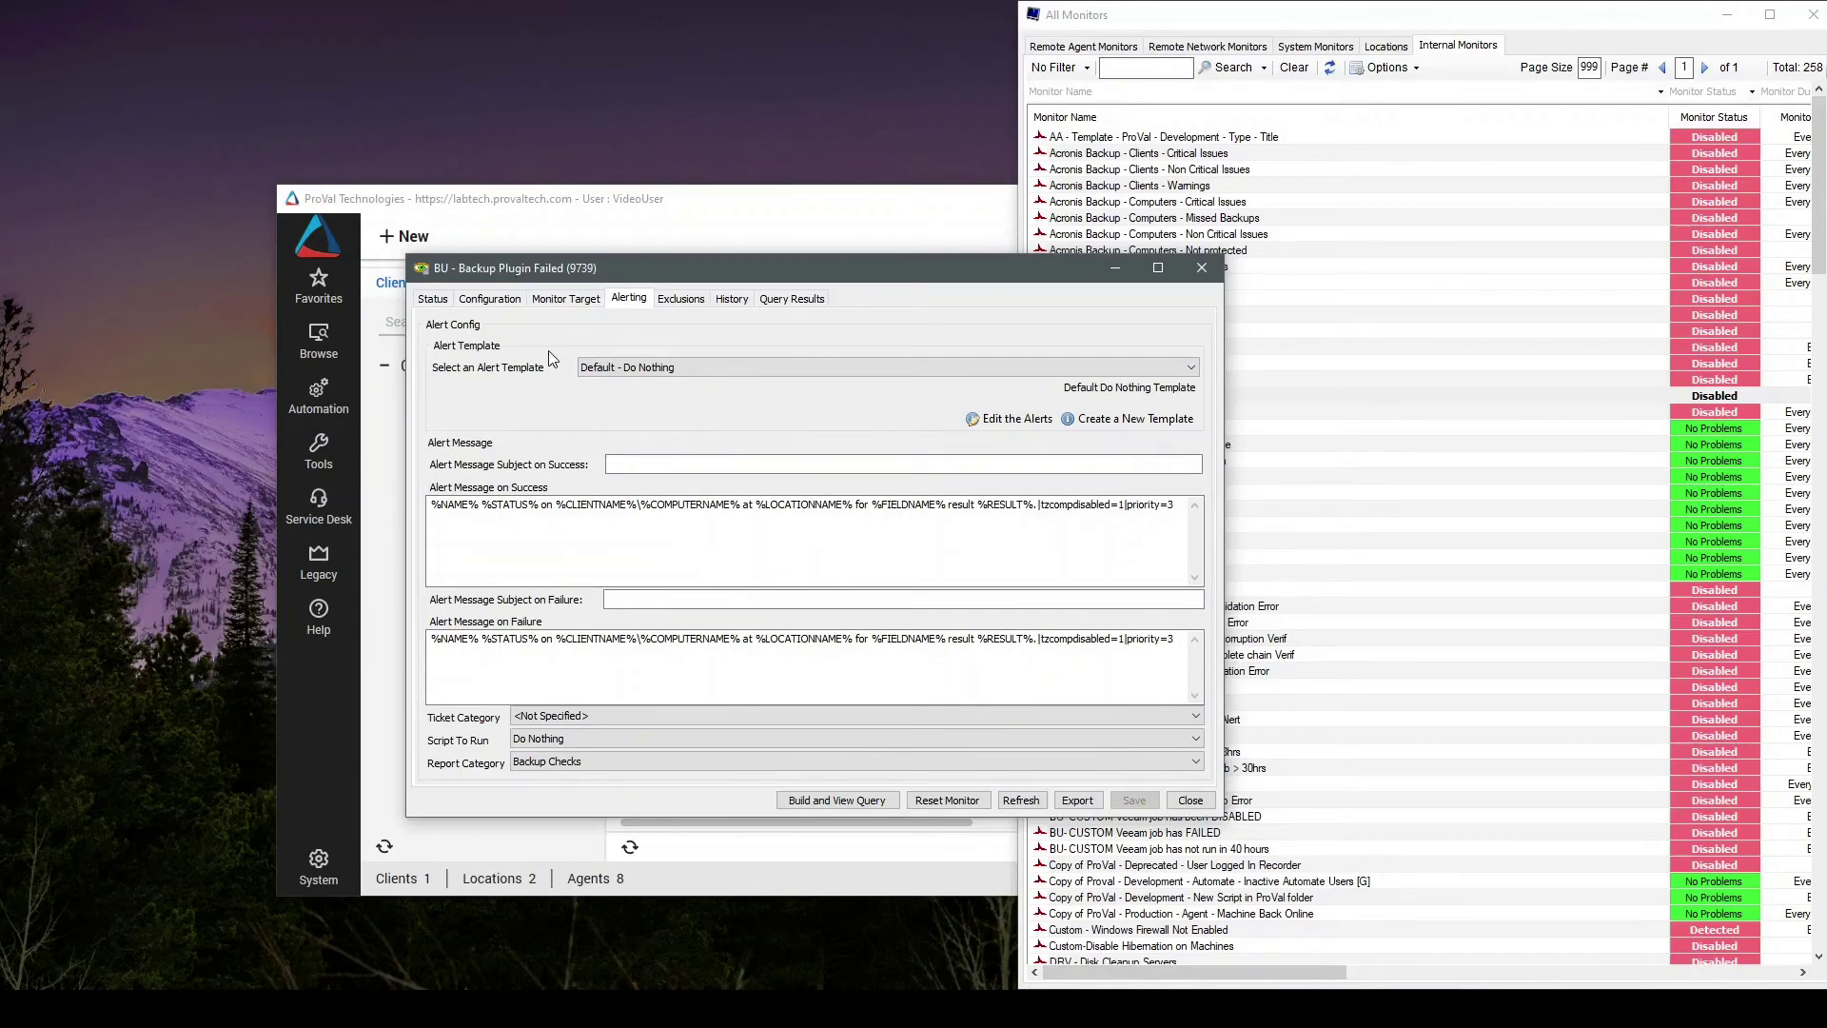
Assign the ~Autofix Action Defrag Machine alert template to the monitor and save
click(609, 369)
scroll(777, 536, down, 10)
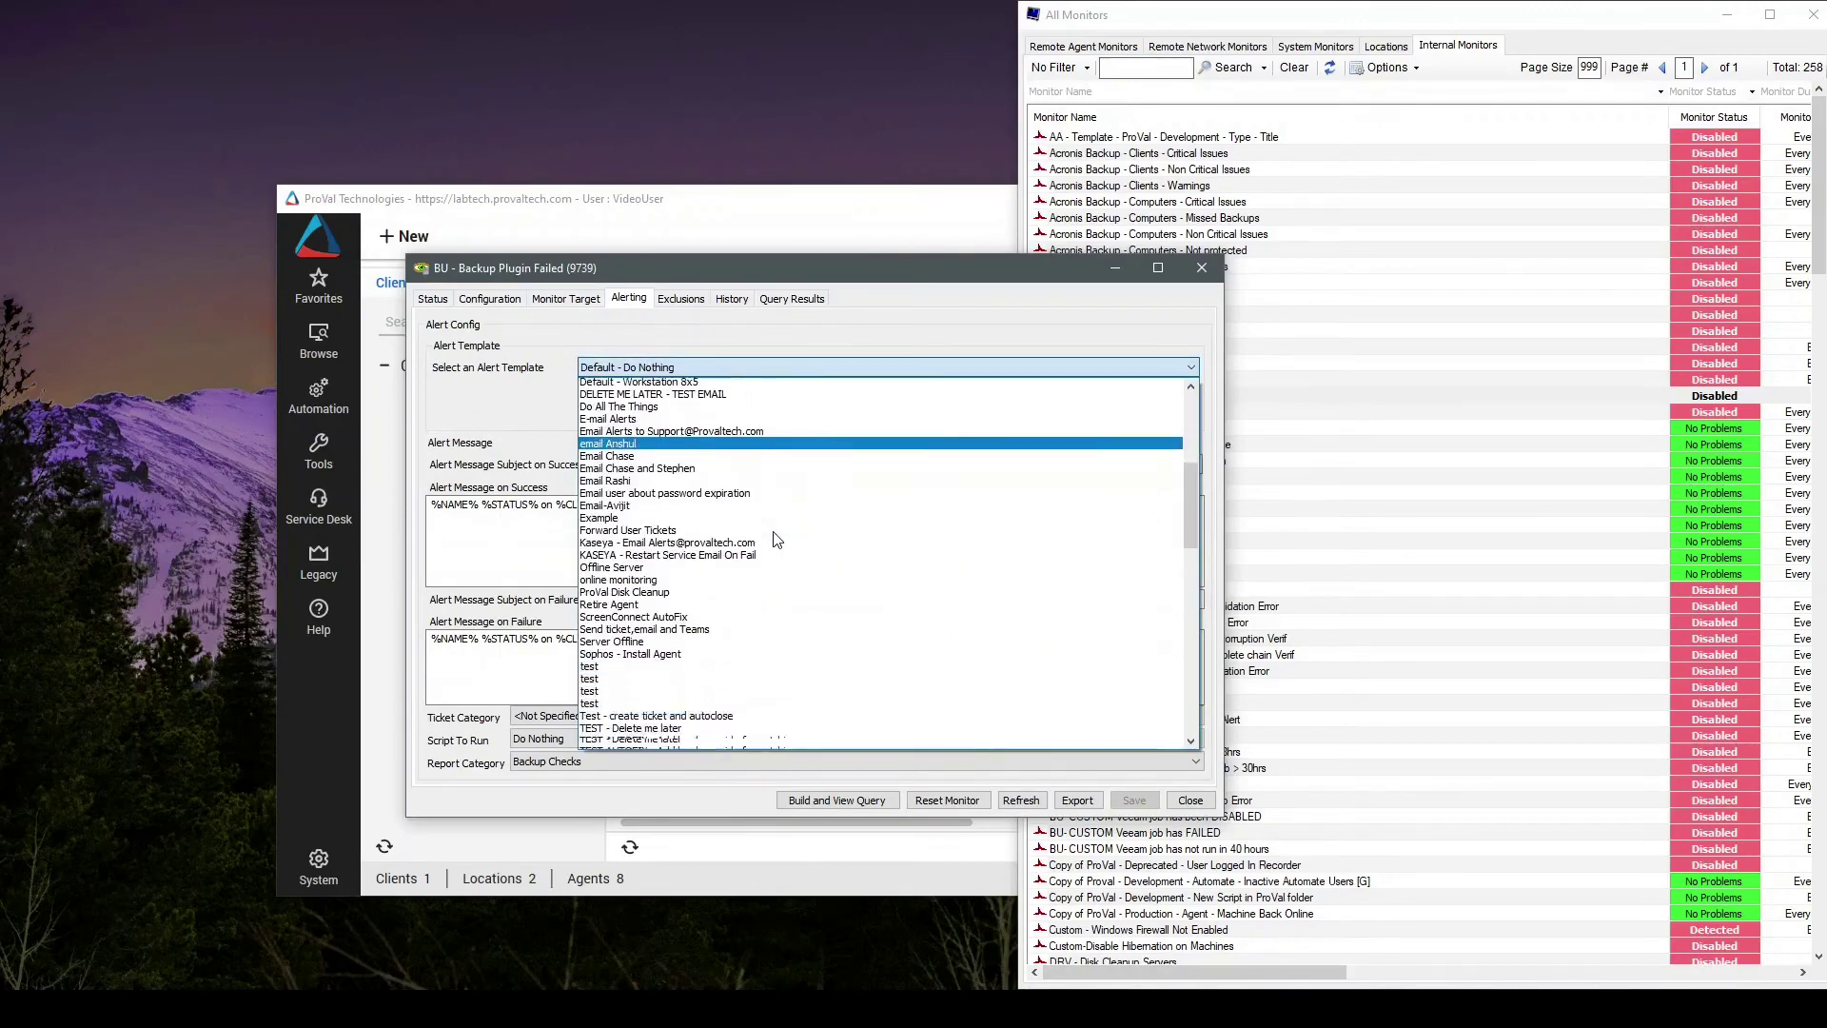
scroll(775, 528, down, 3)
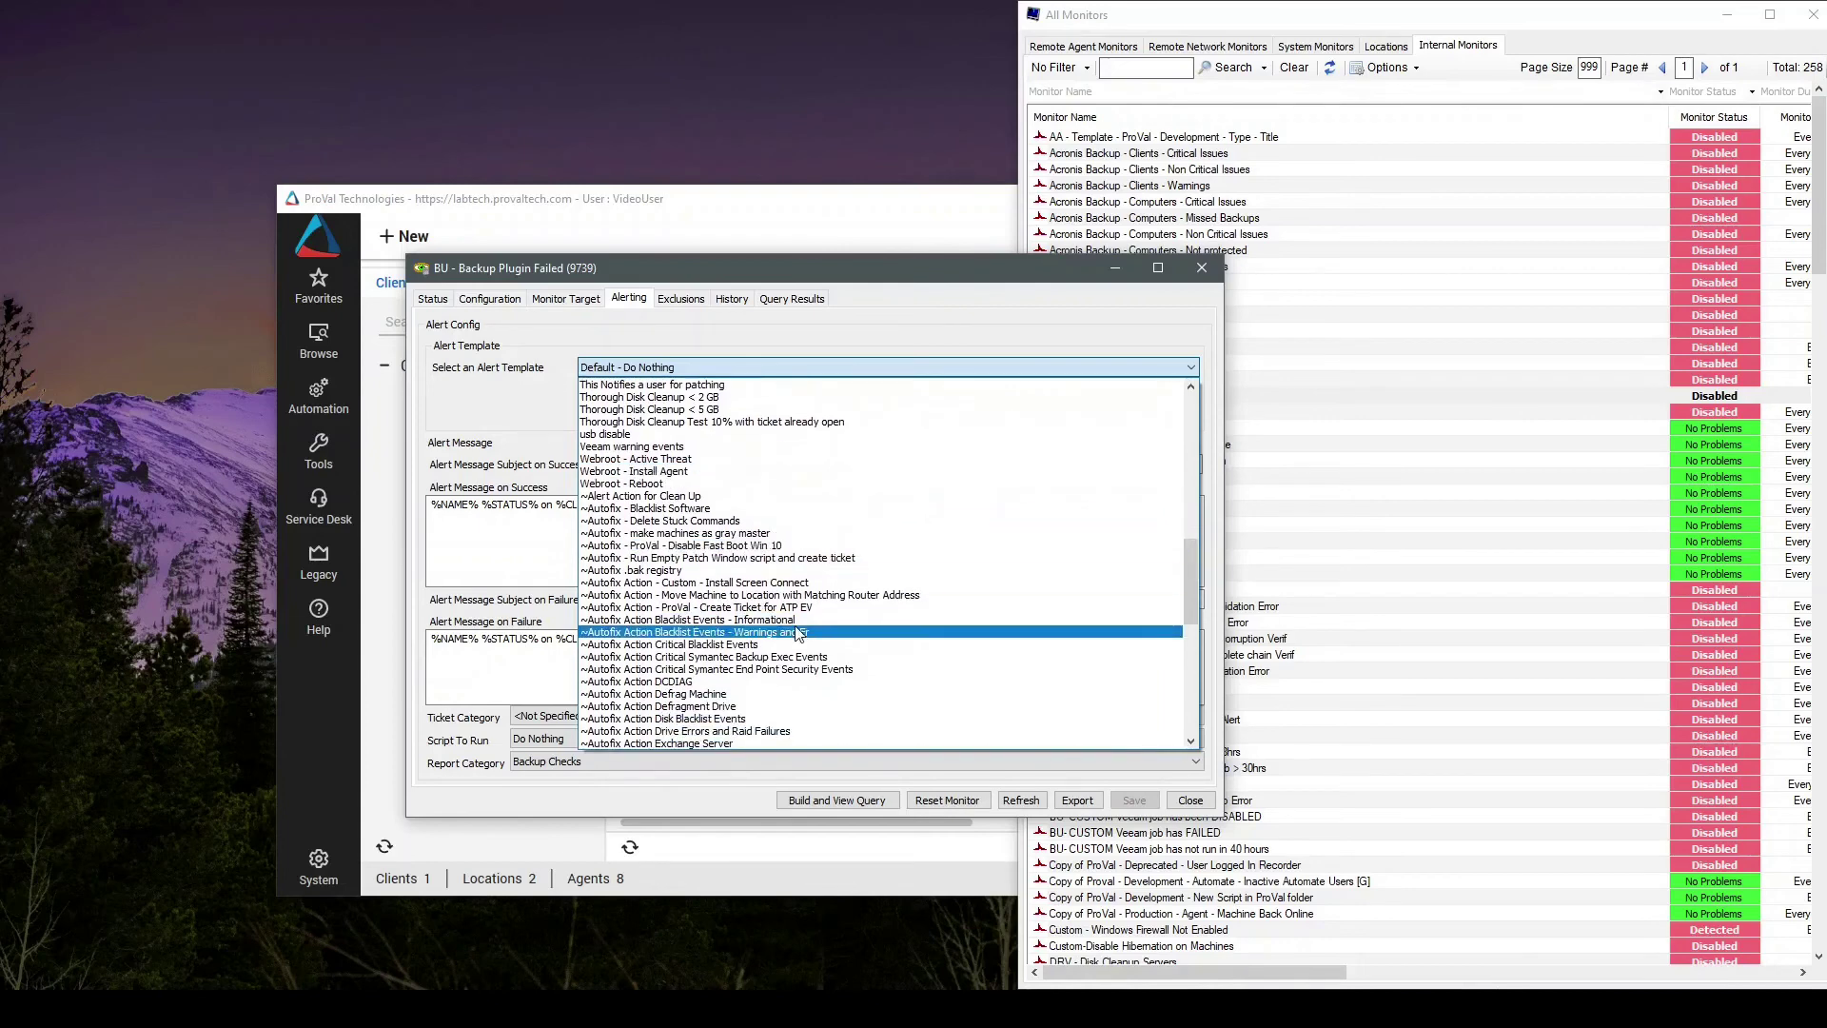
click(702, 698)
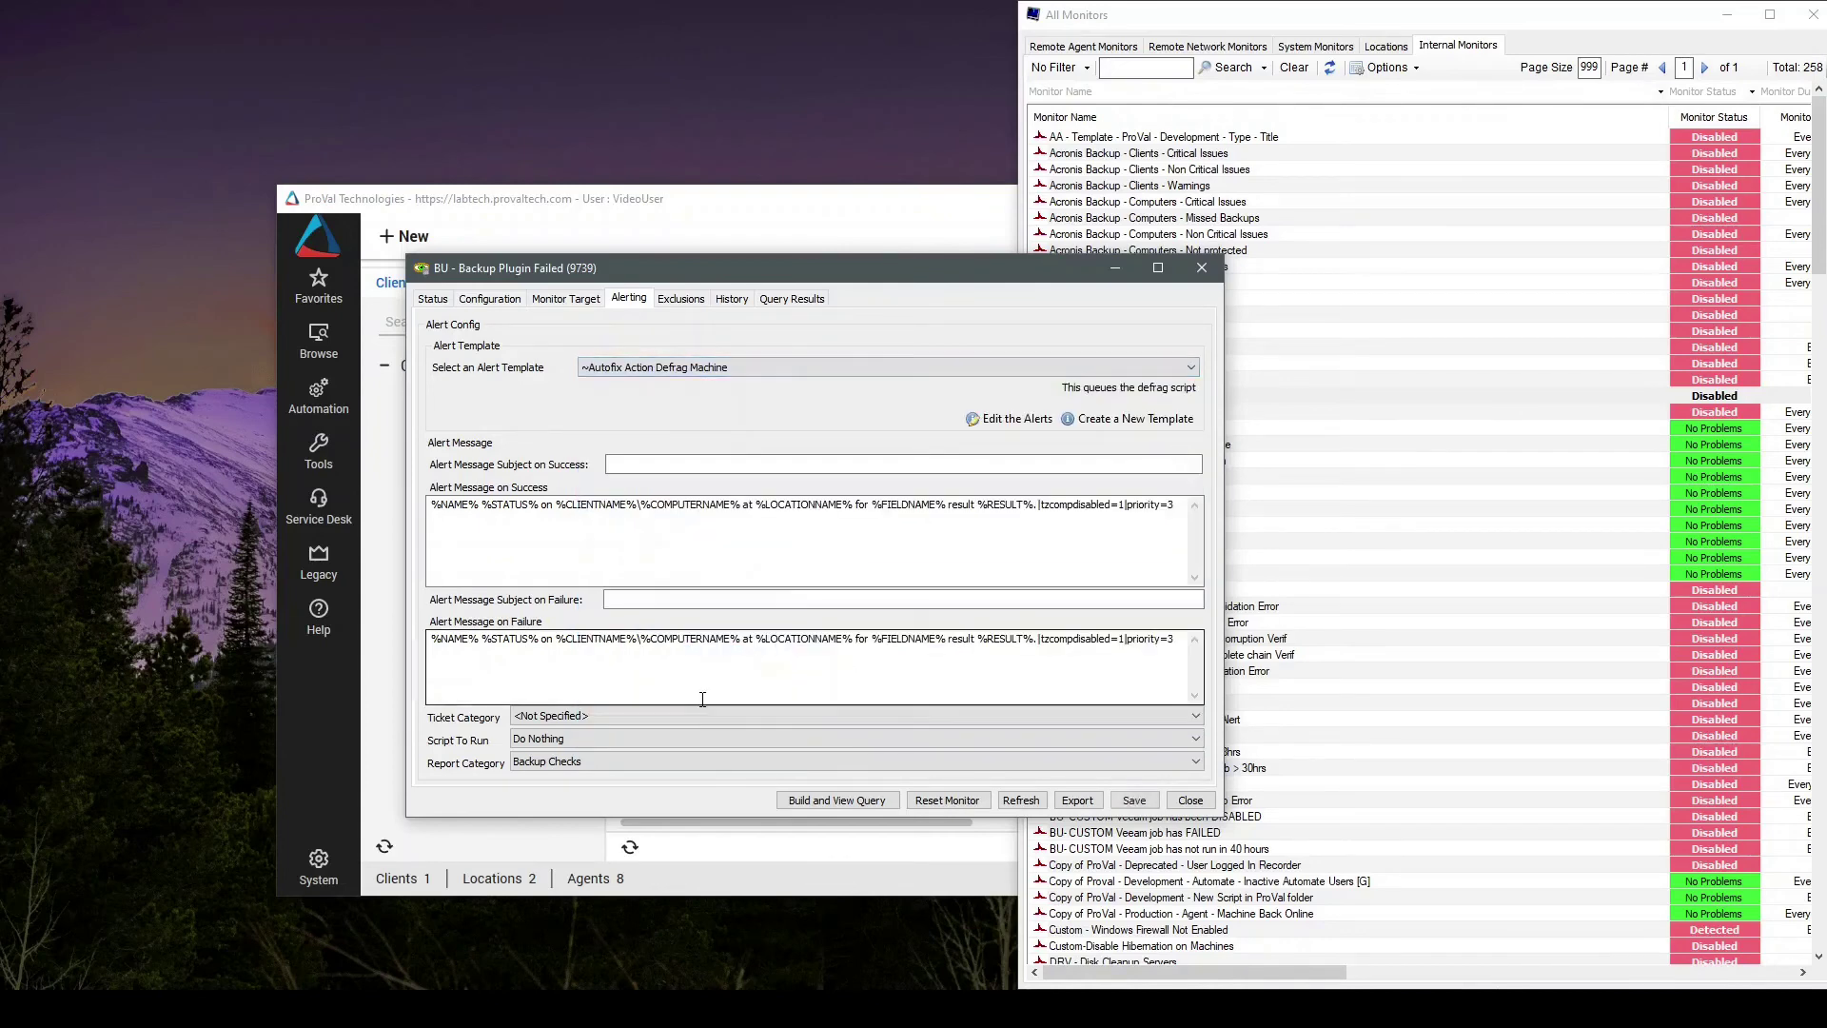
click(1012, 423)
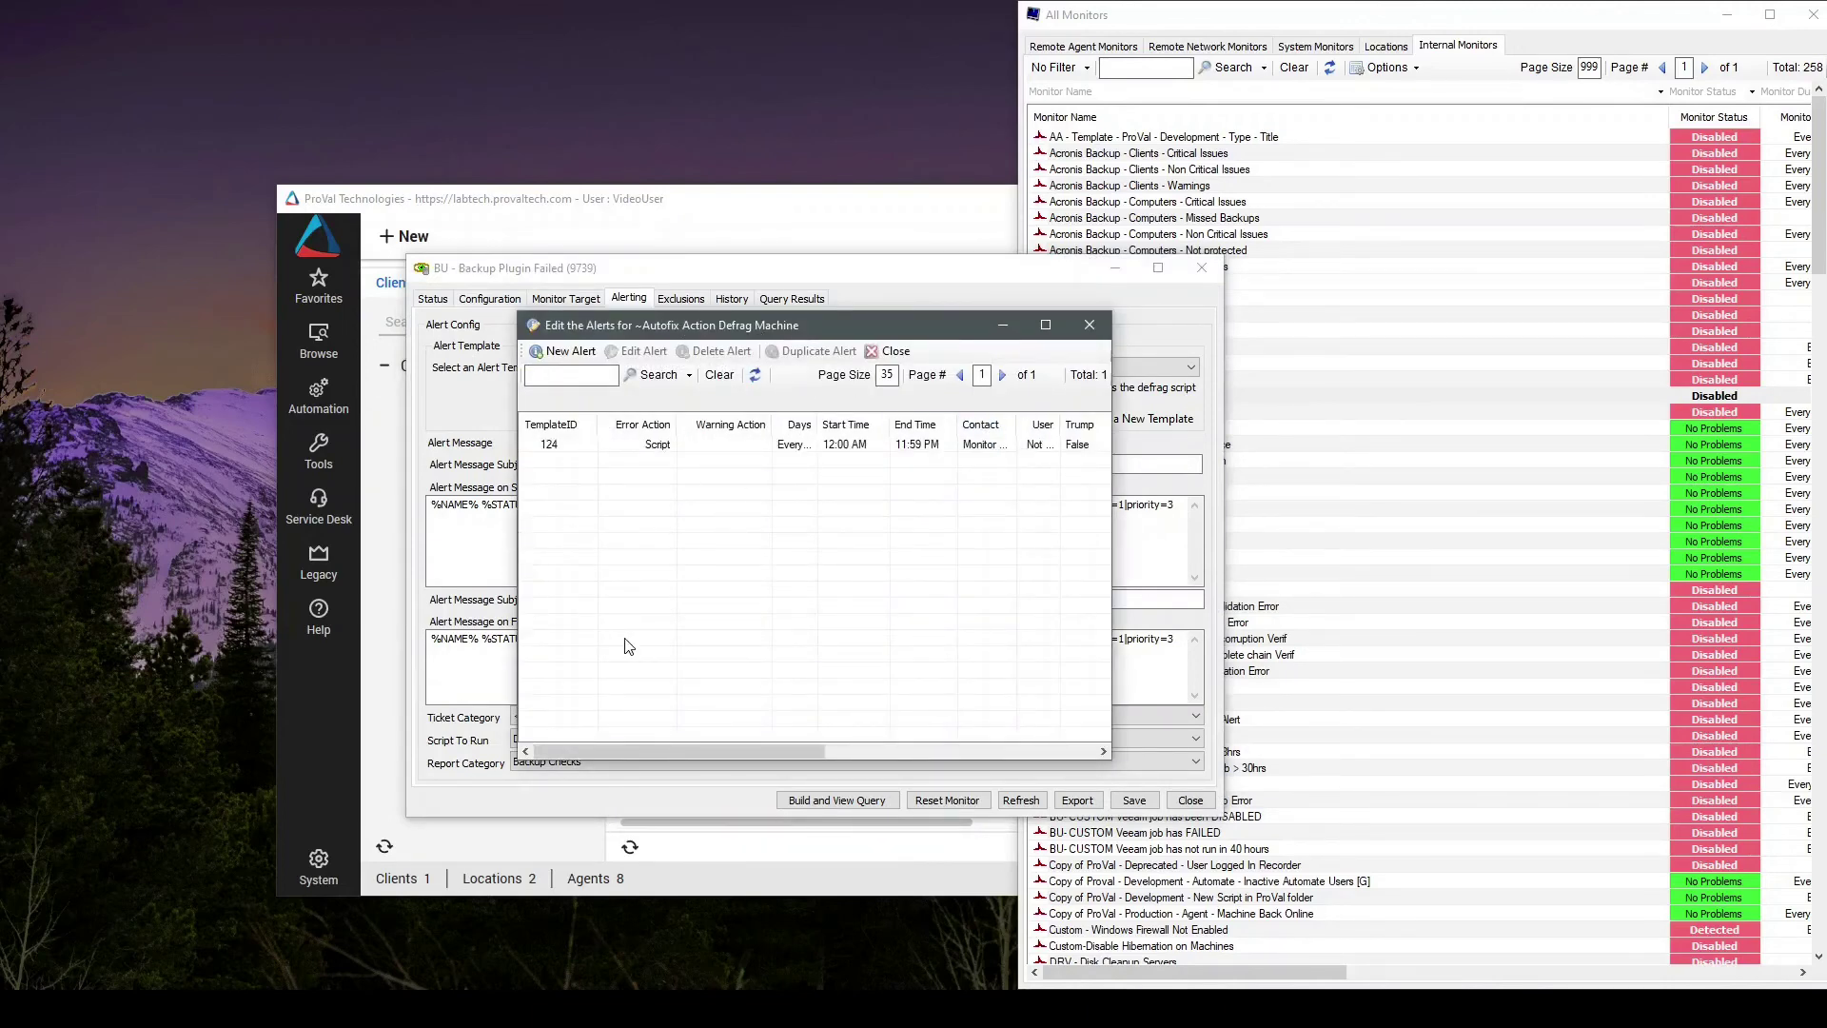
click(1088, 326)
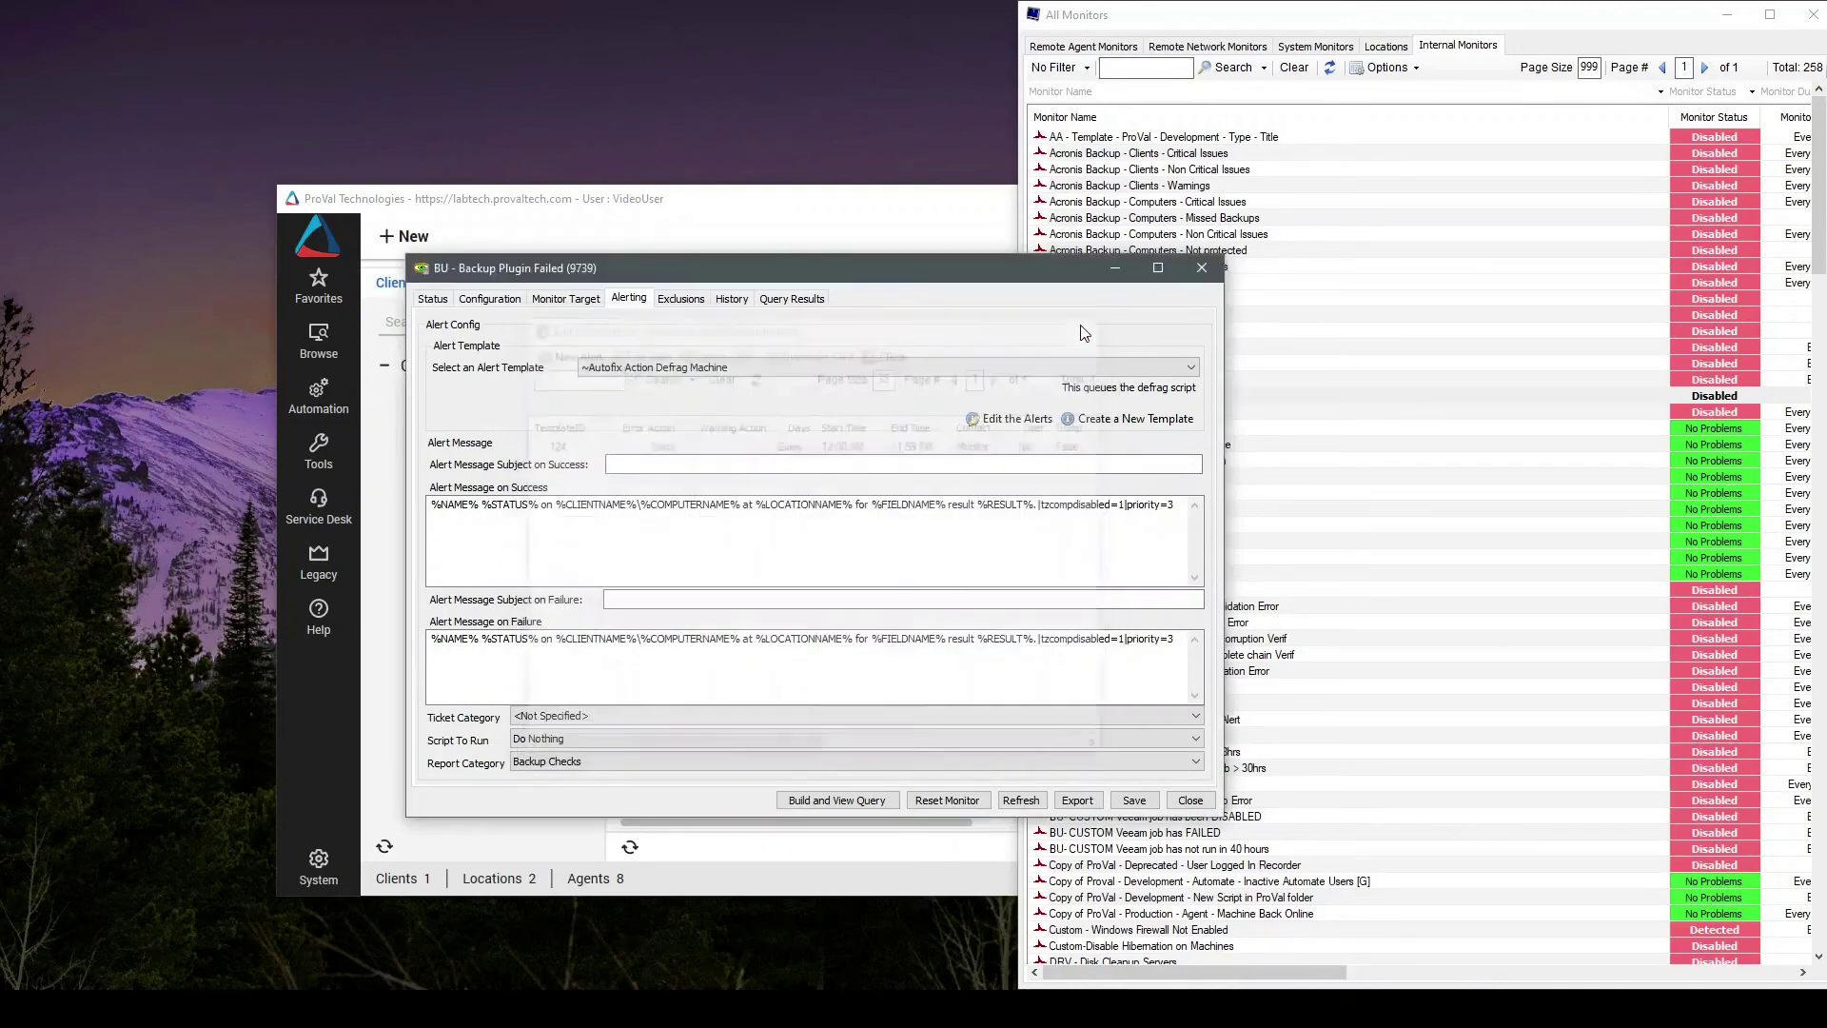
click(1138, 807)
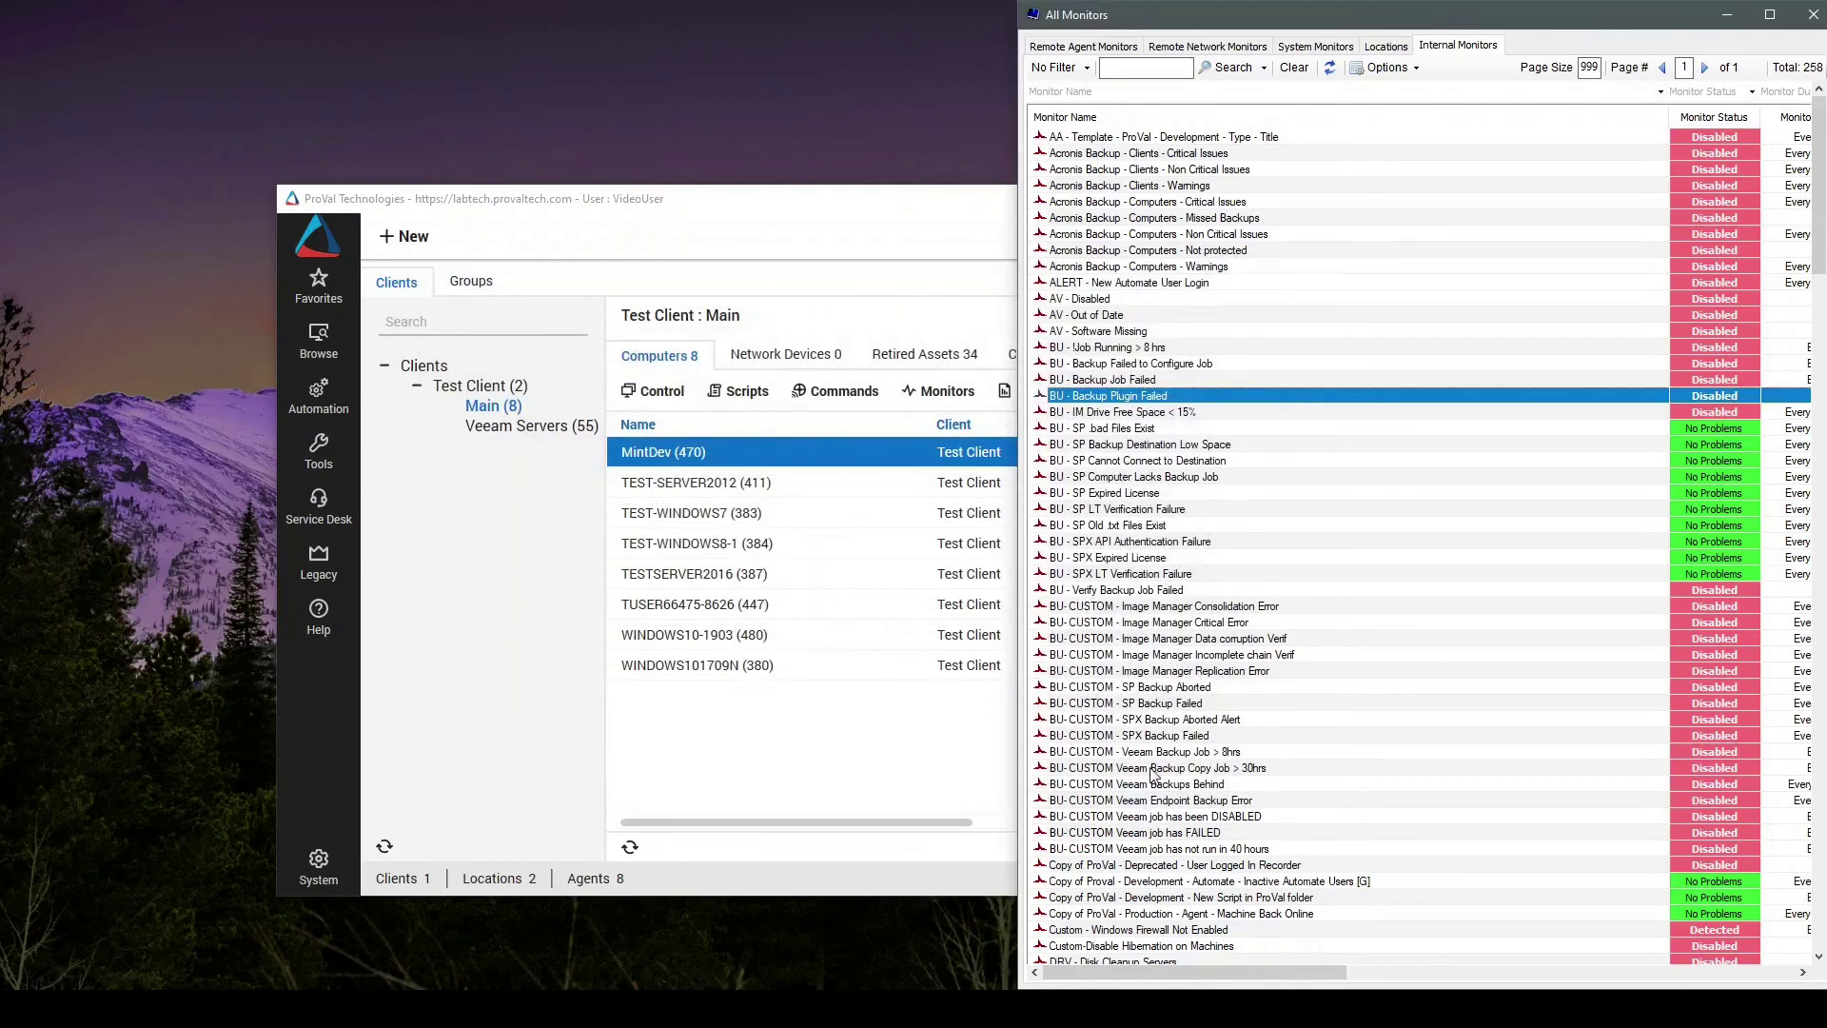